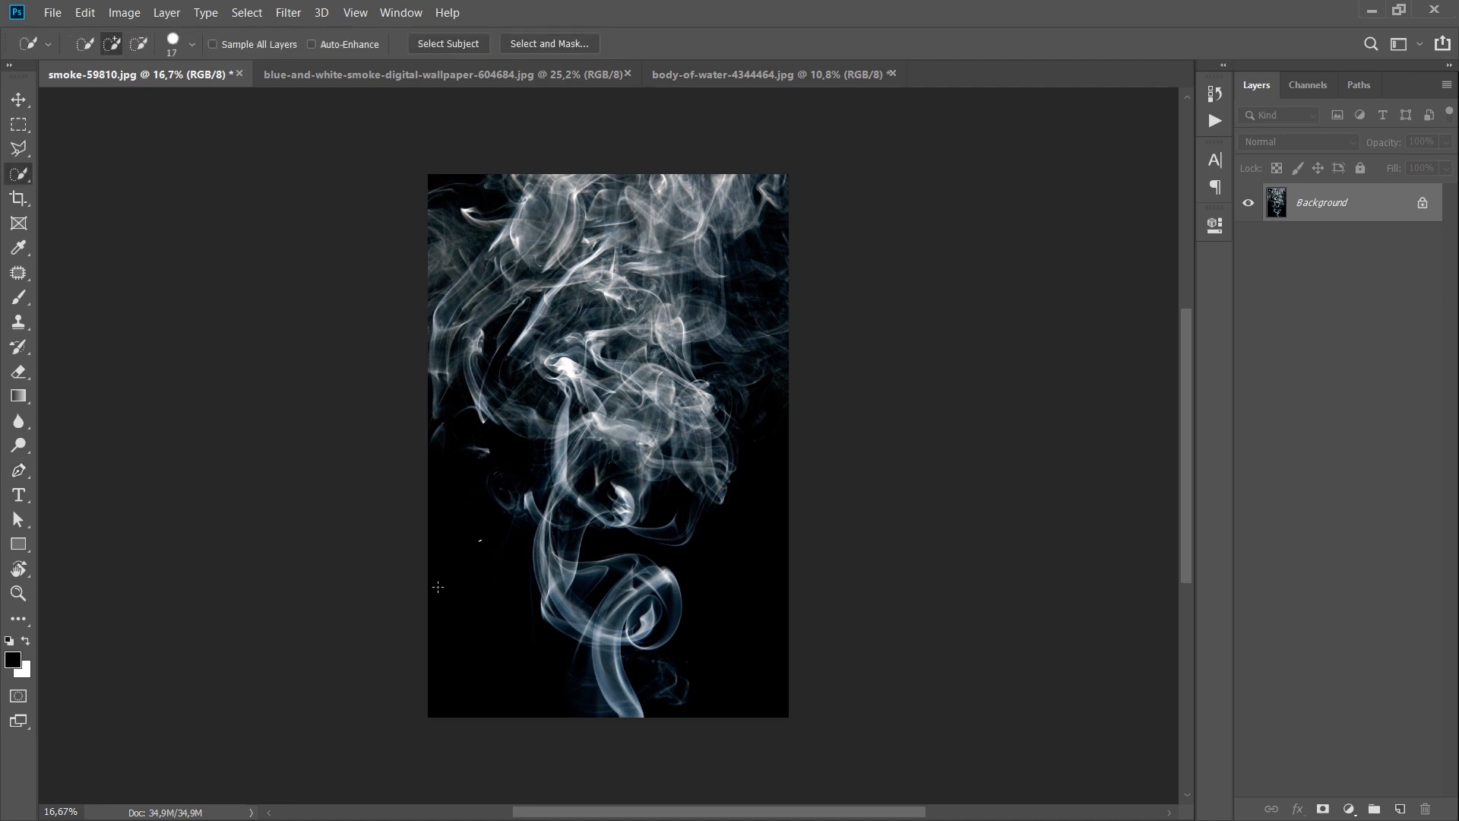
{"action": "left_click_drag", "start_coordinate": [489, 545], "coordinate": [489, 596]}
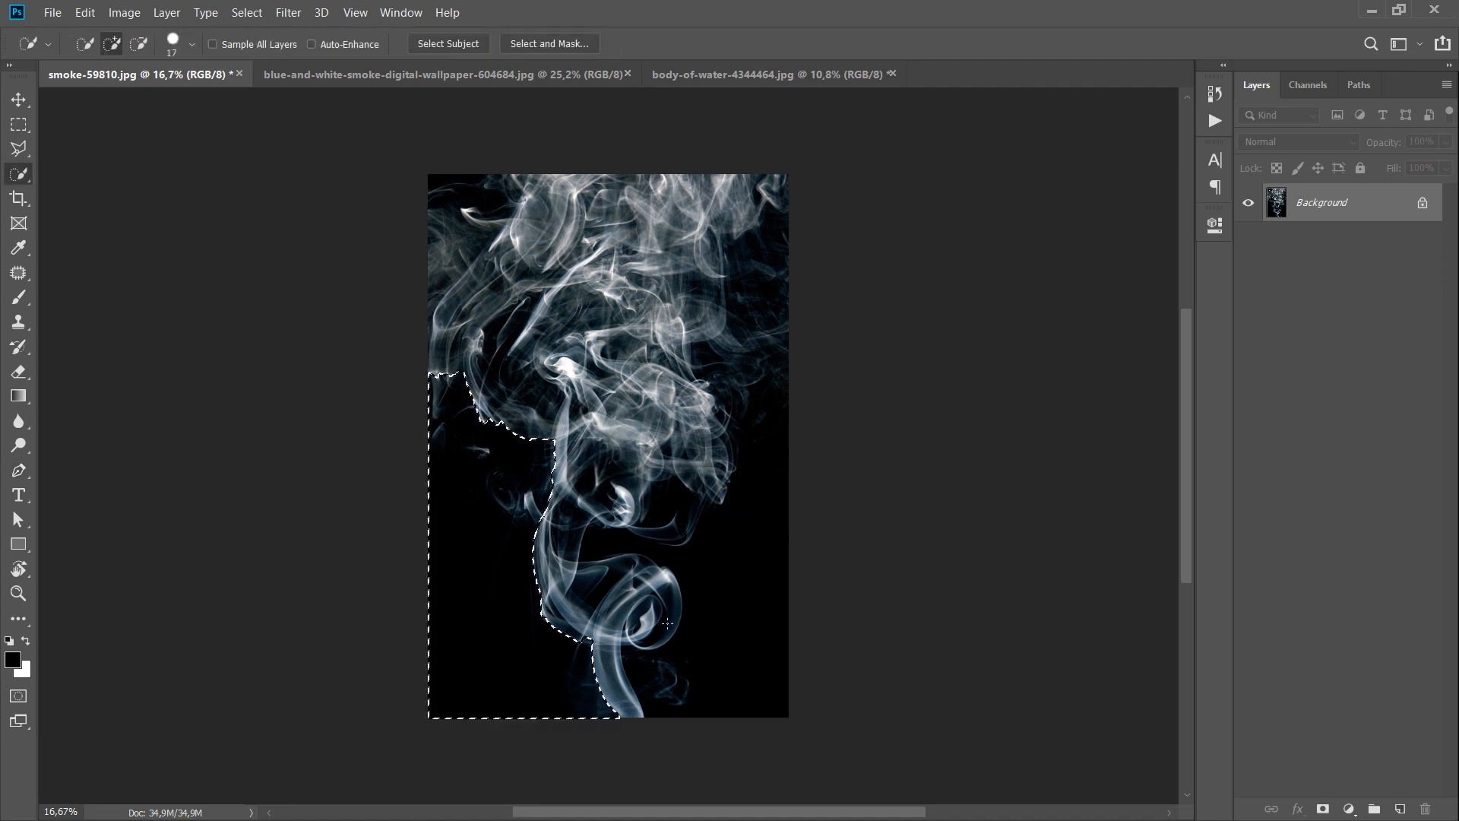
{"action": "key", "text": "ctrl+d"}
{"action": "key", "text": "v"}
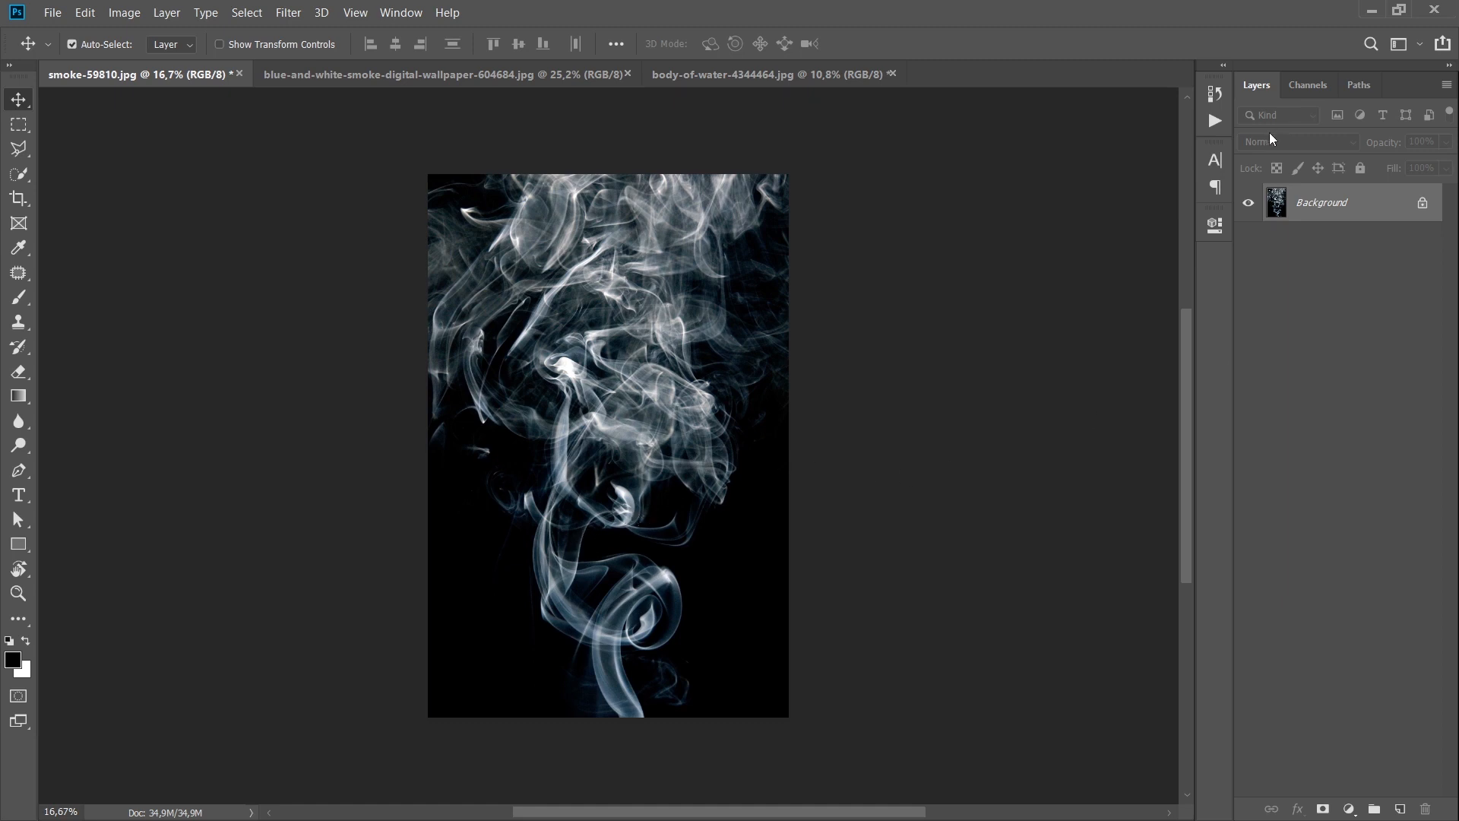
Step: Inspect the Red, Green and Blue channels of the smoke image one by one to compare their contrast
{"action": "left_click", "coordinate": [1307, 88]}
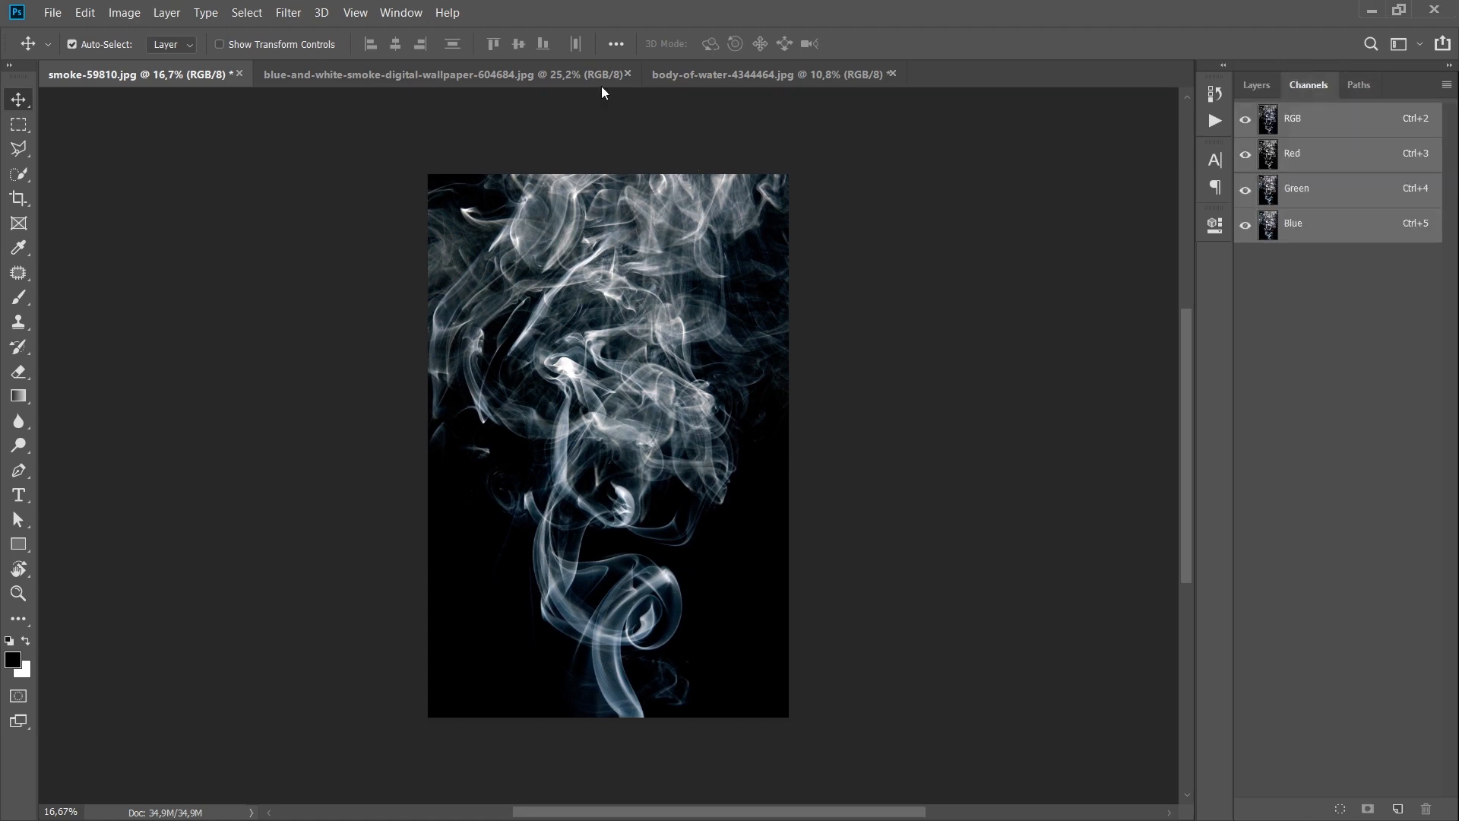
{"action": "left_click", "coordinate": [397, 14]}
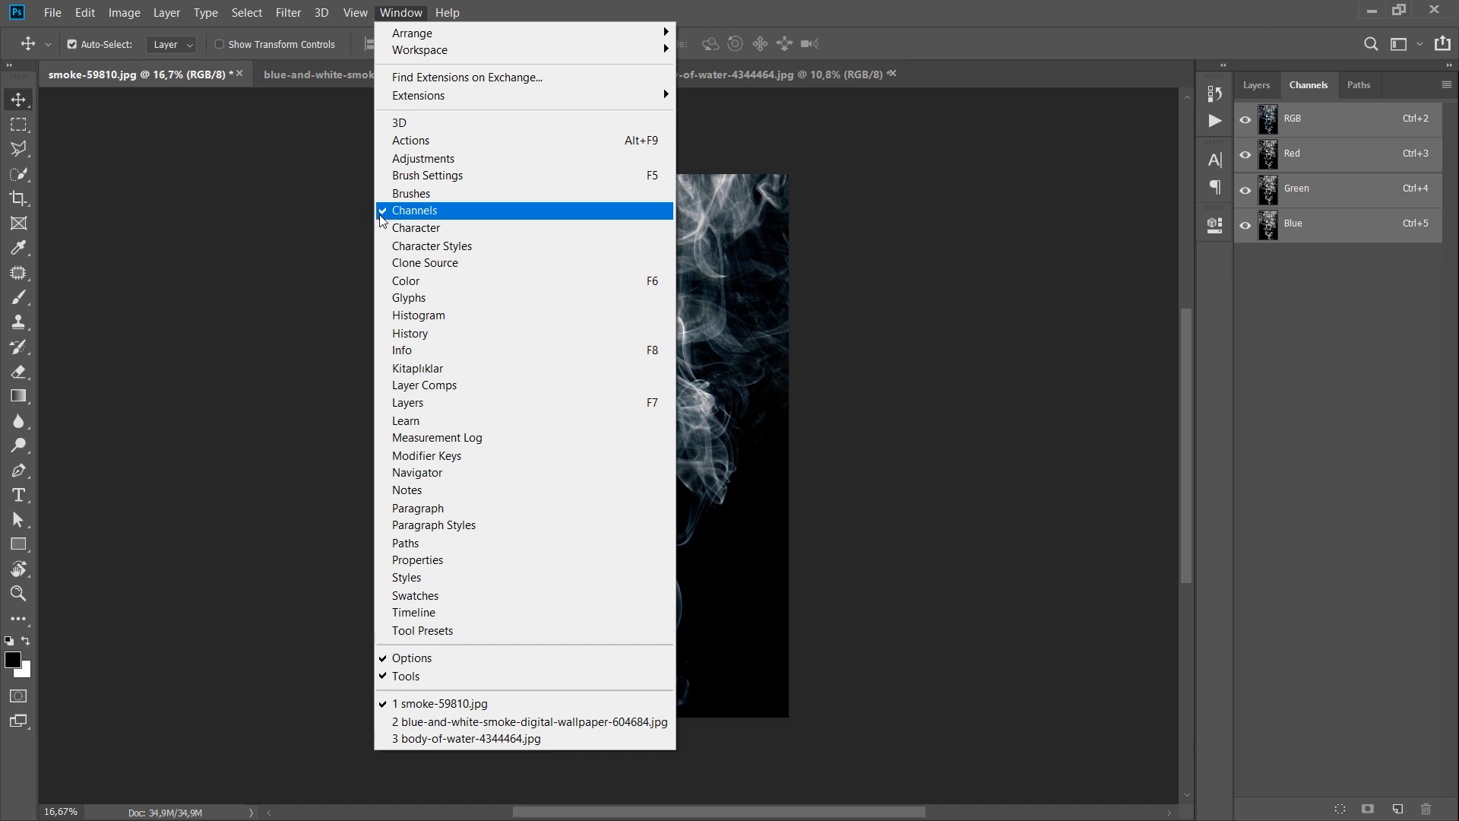
{"action": "left_click", "coordinate": [897, 208]}
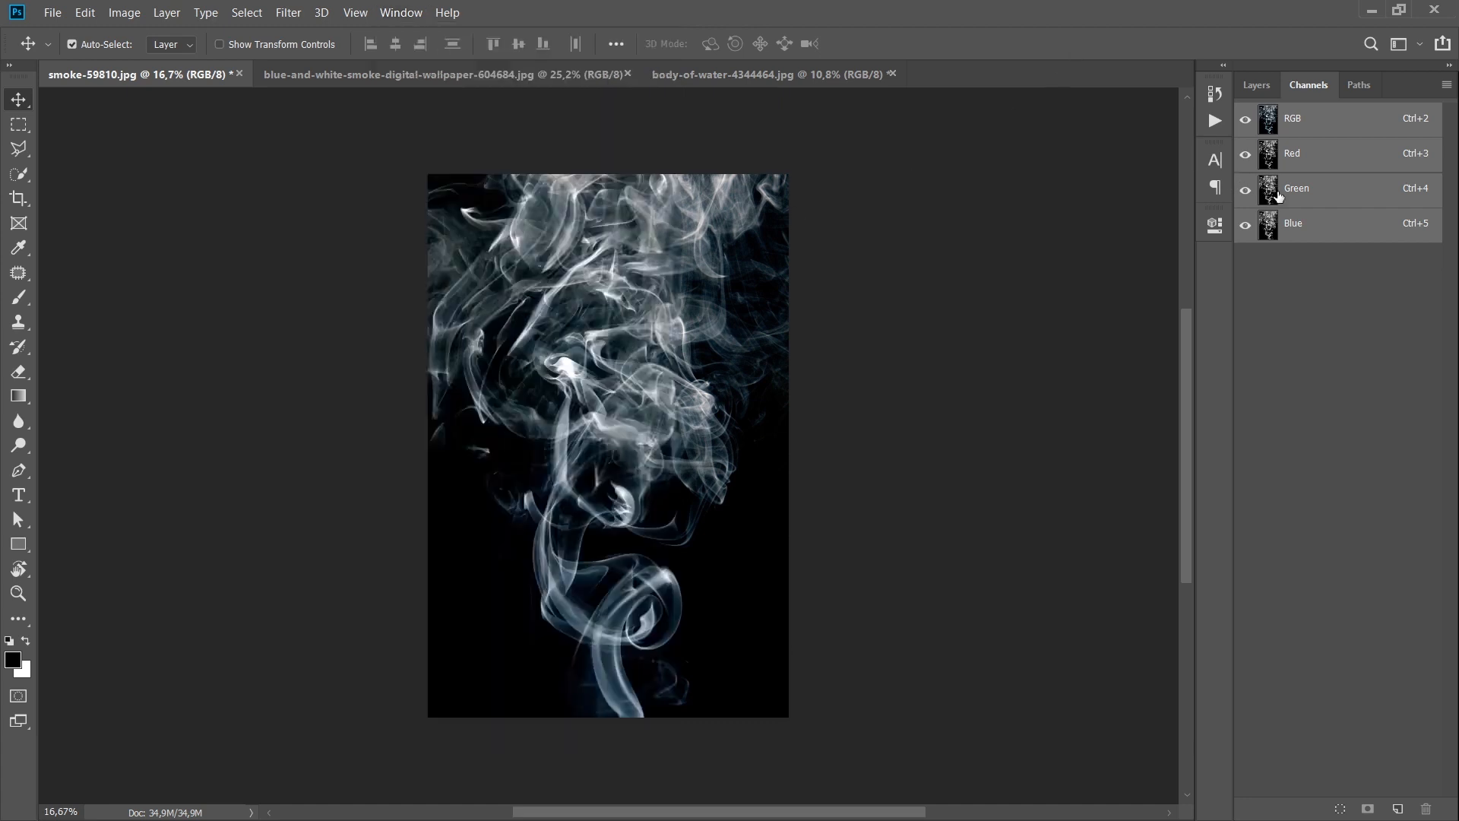
{"action": "left_click", "coordinate": [1348, 166]}
{"action": "left_click", "coordinate": [1308, 192]}
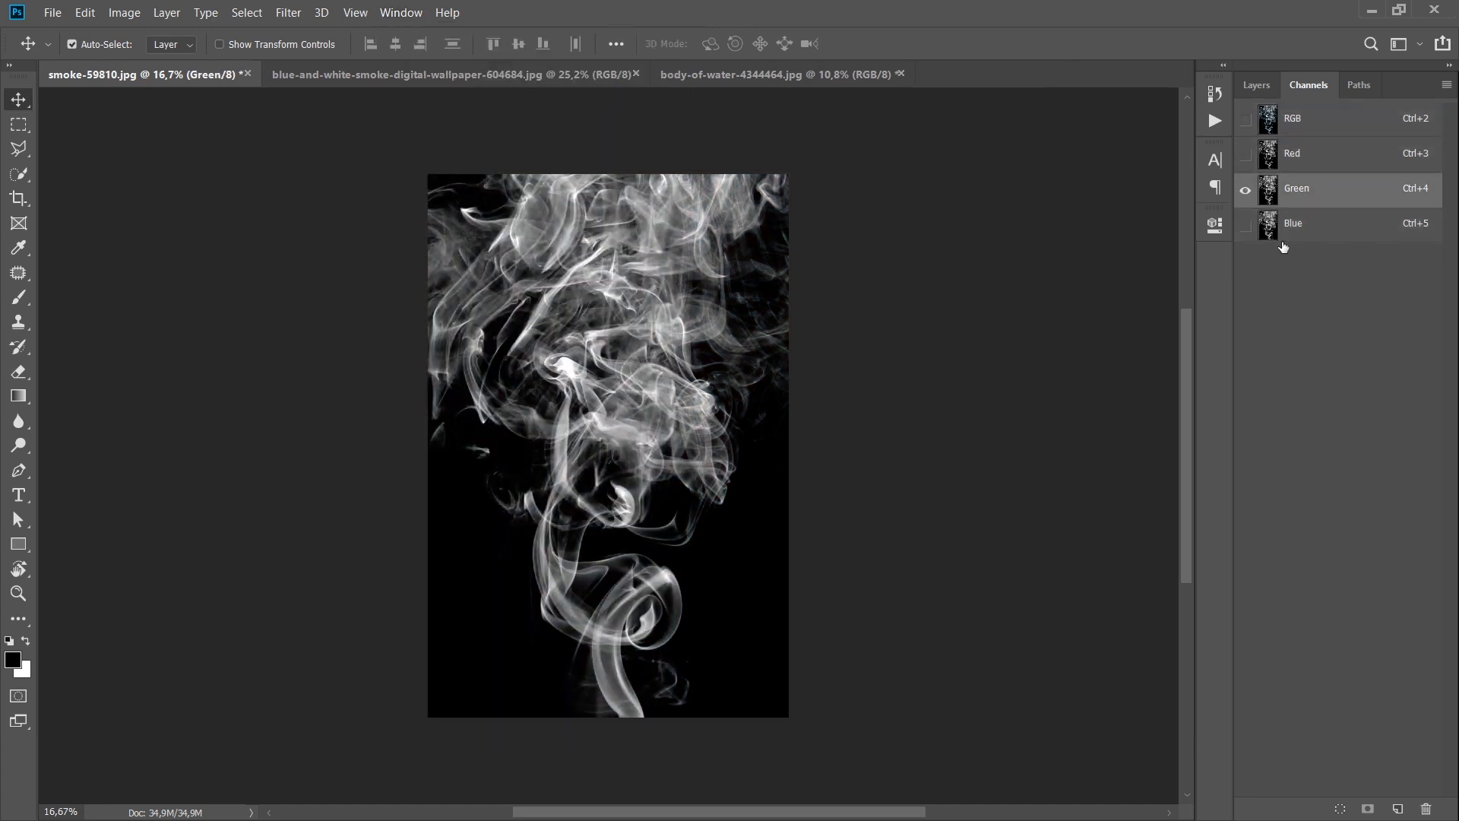
{"action": "left_click", "coordinate": [1283, 238]}
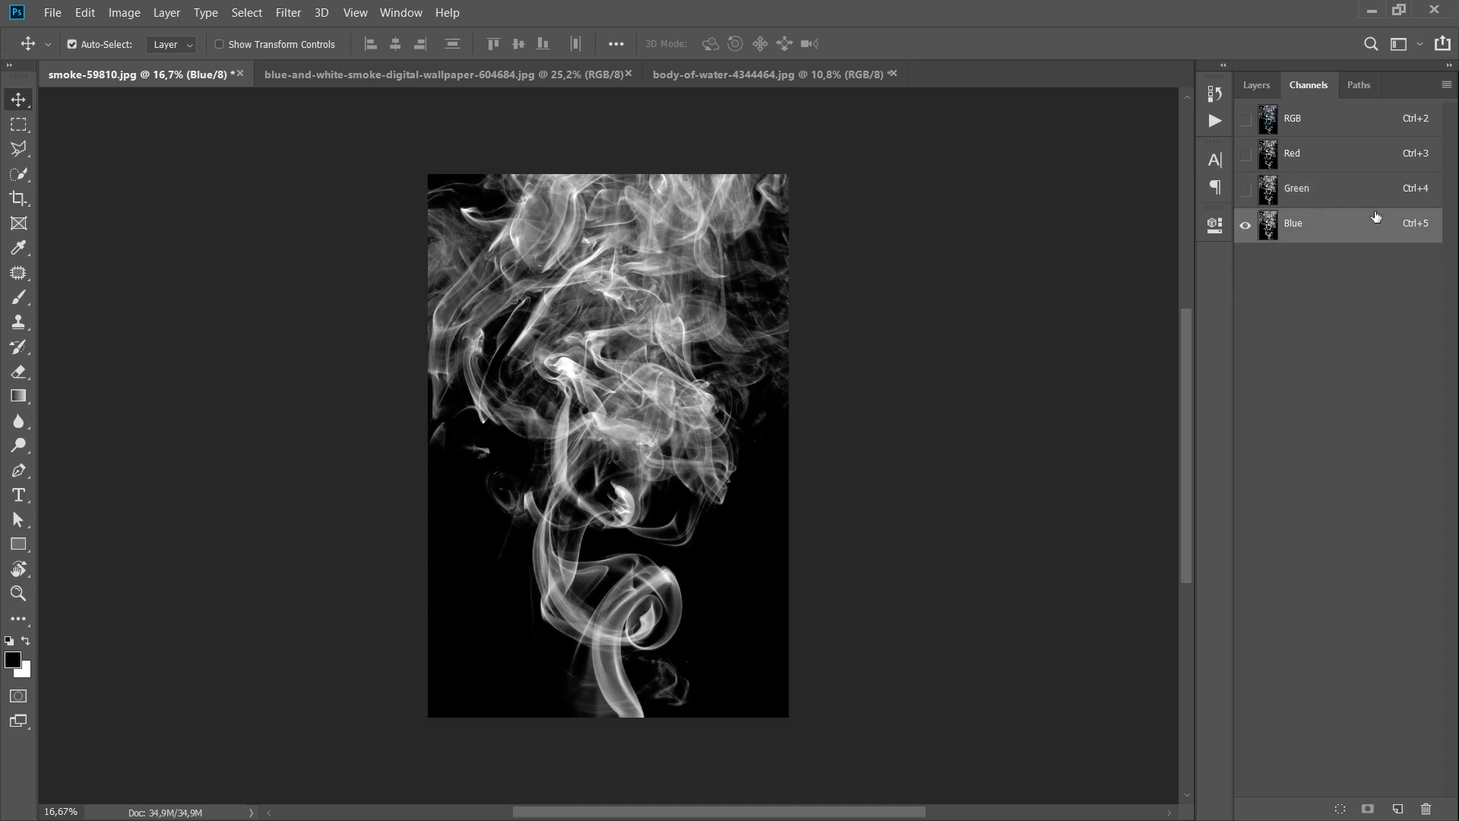
{"action": "left_click", "coordinate": [1330, 196]}
{"action": "left_click", "coordinate": [1323, 165]}
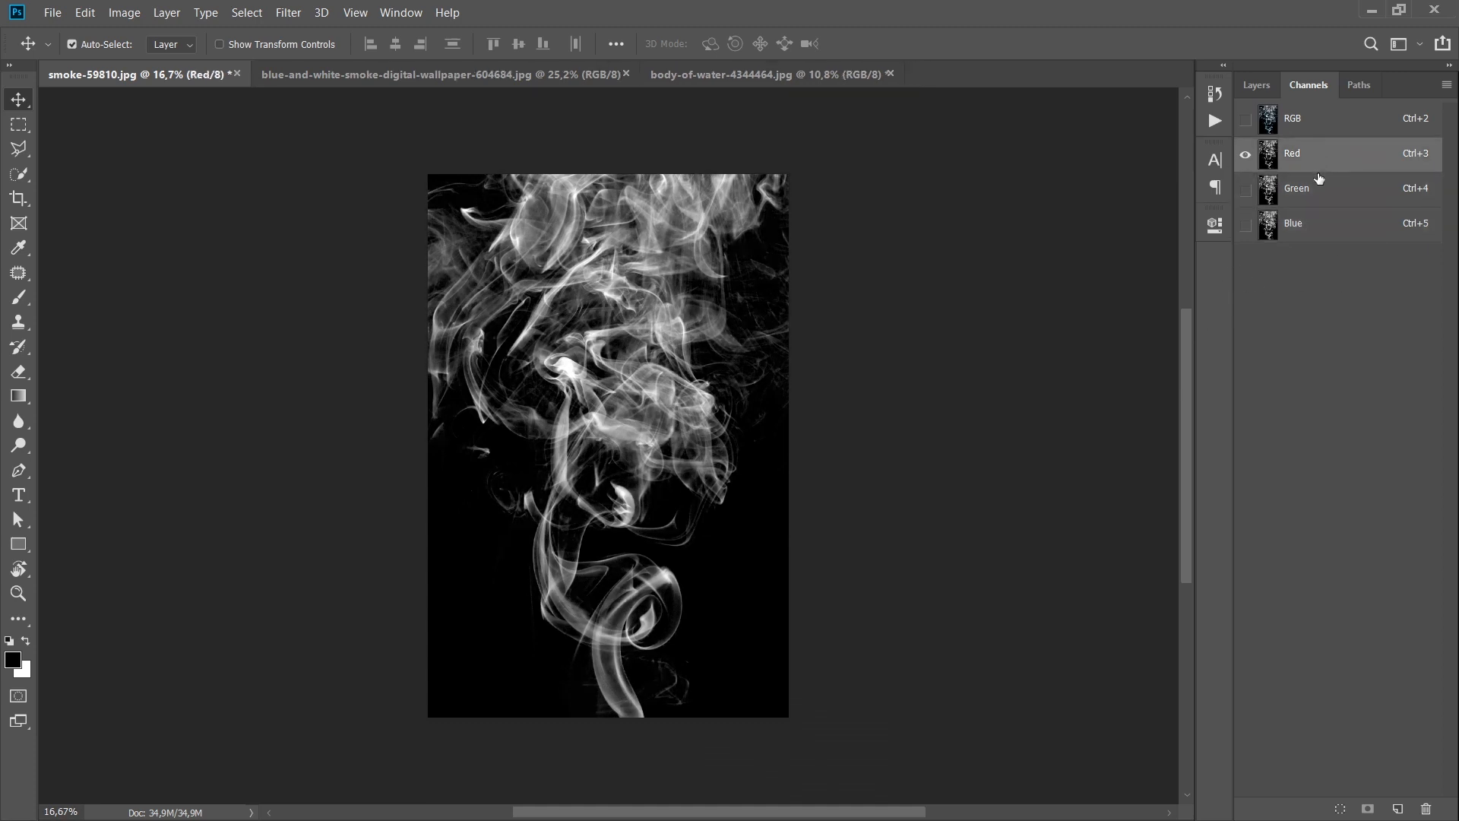
{"action": "left_click", "coordinate": [1316, 201]}
{"action": "left_click", "coordinate": [1305, 232]}
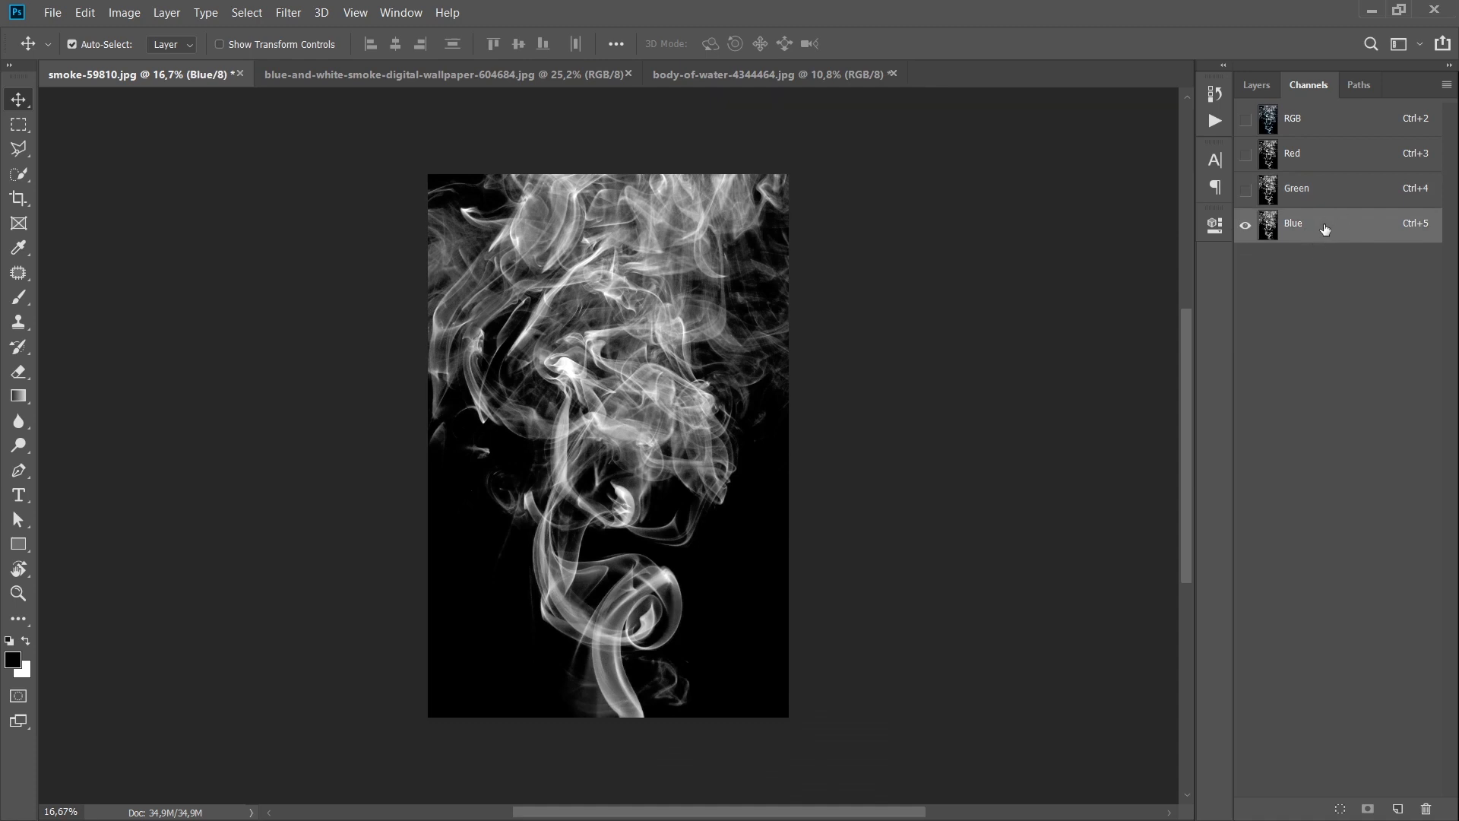
{"action": "left_click", "coordinate": [1324, 163]}
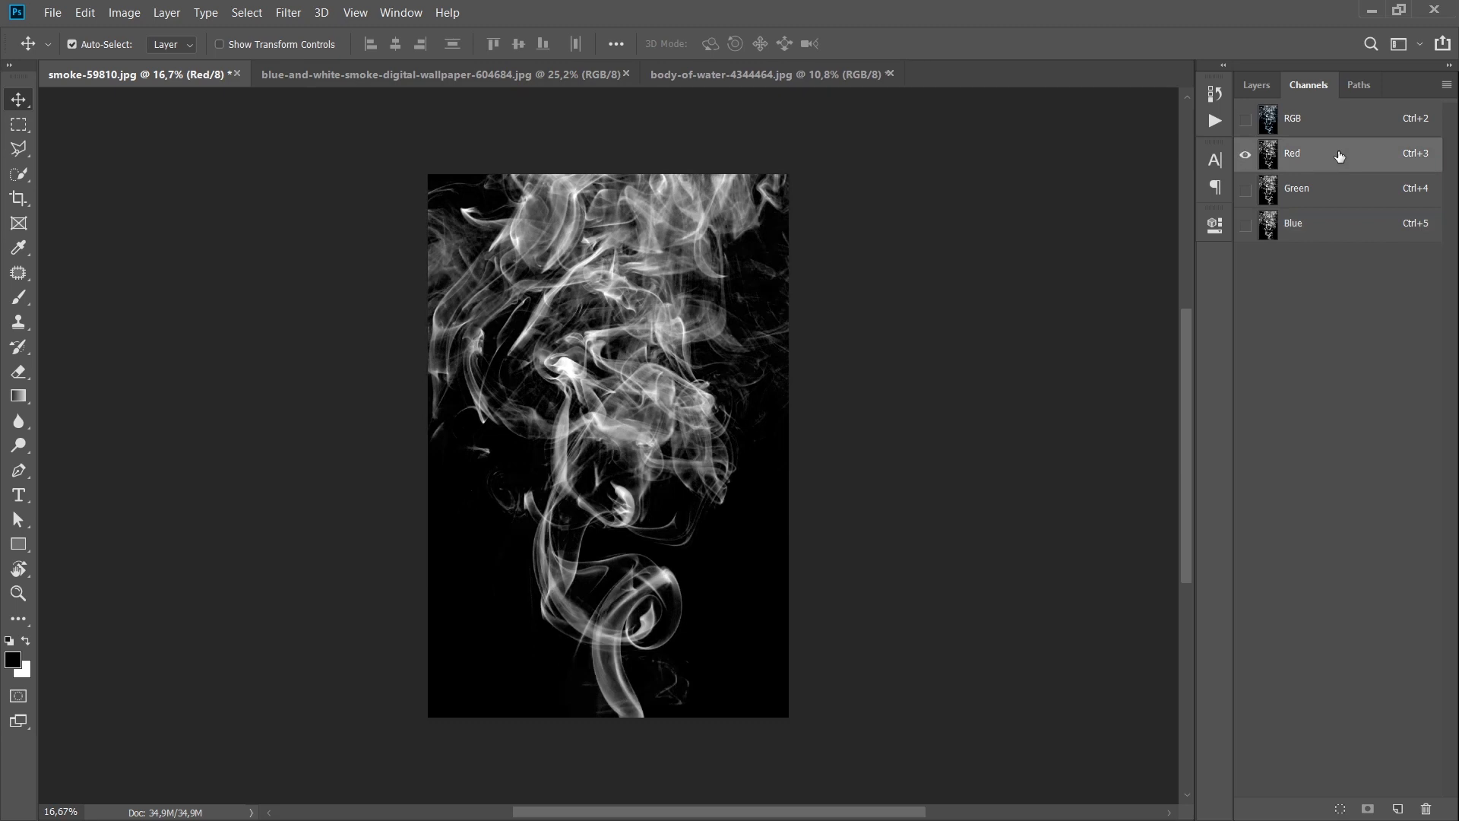
{"action": "left_click", "coordinate": [1335, 192]}
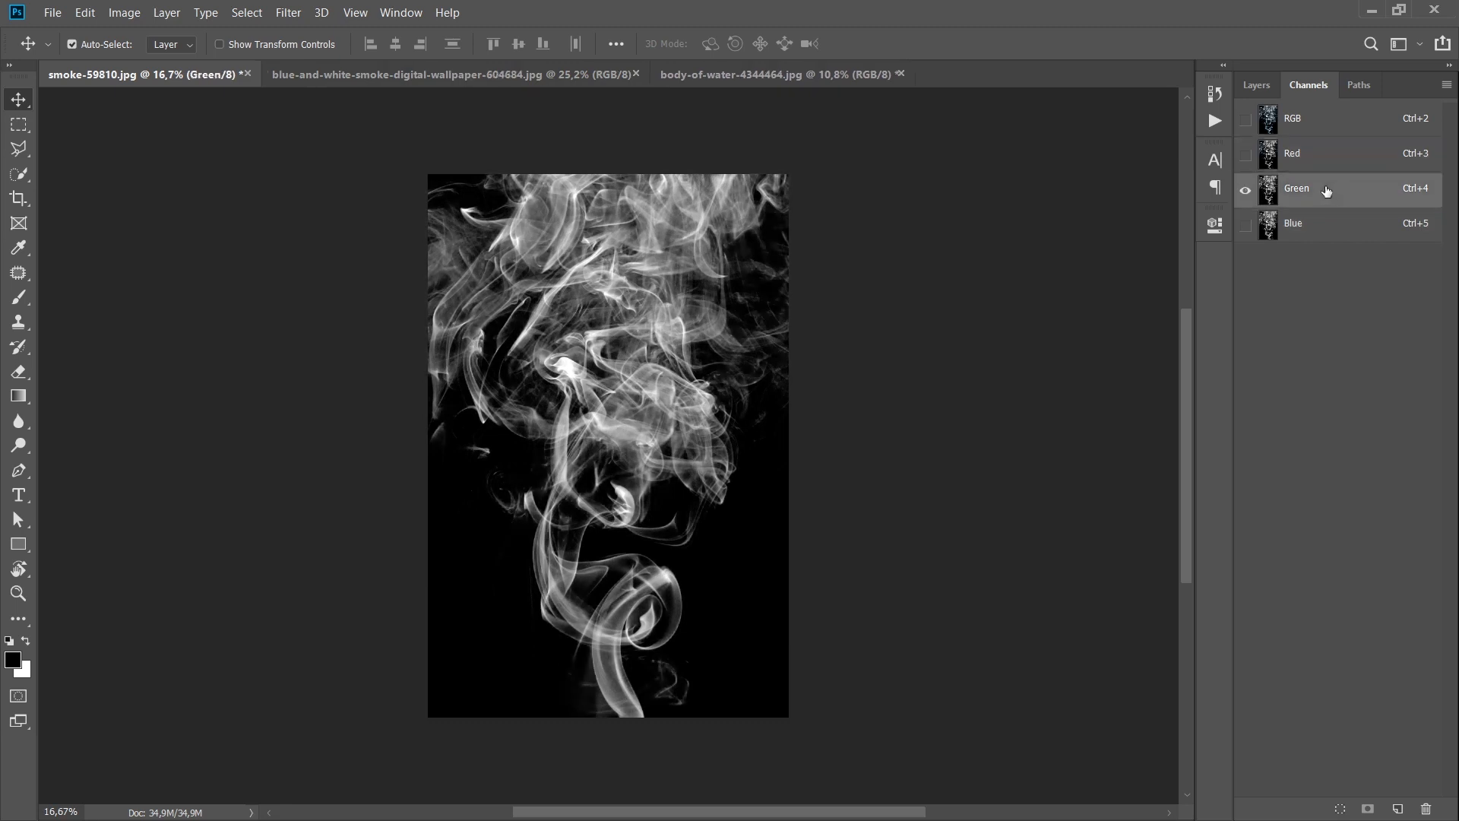
{"action": "left_click", "coordinate": [1323, 231]}
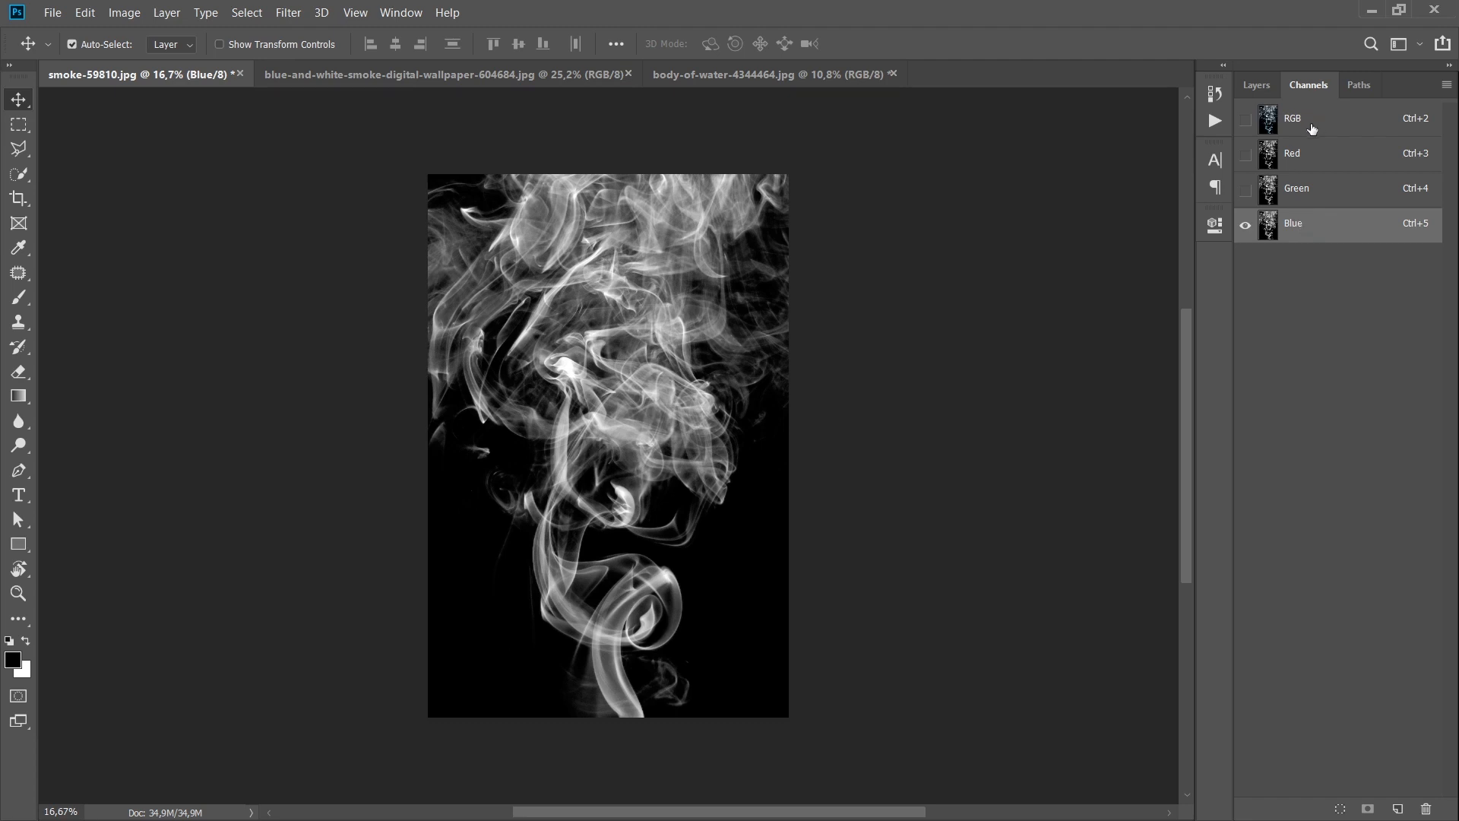
{"action": "left_click", "coordinate": [1300, 119]}
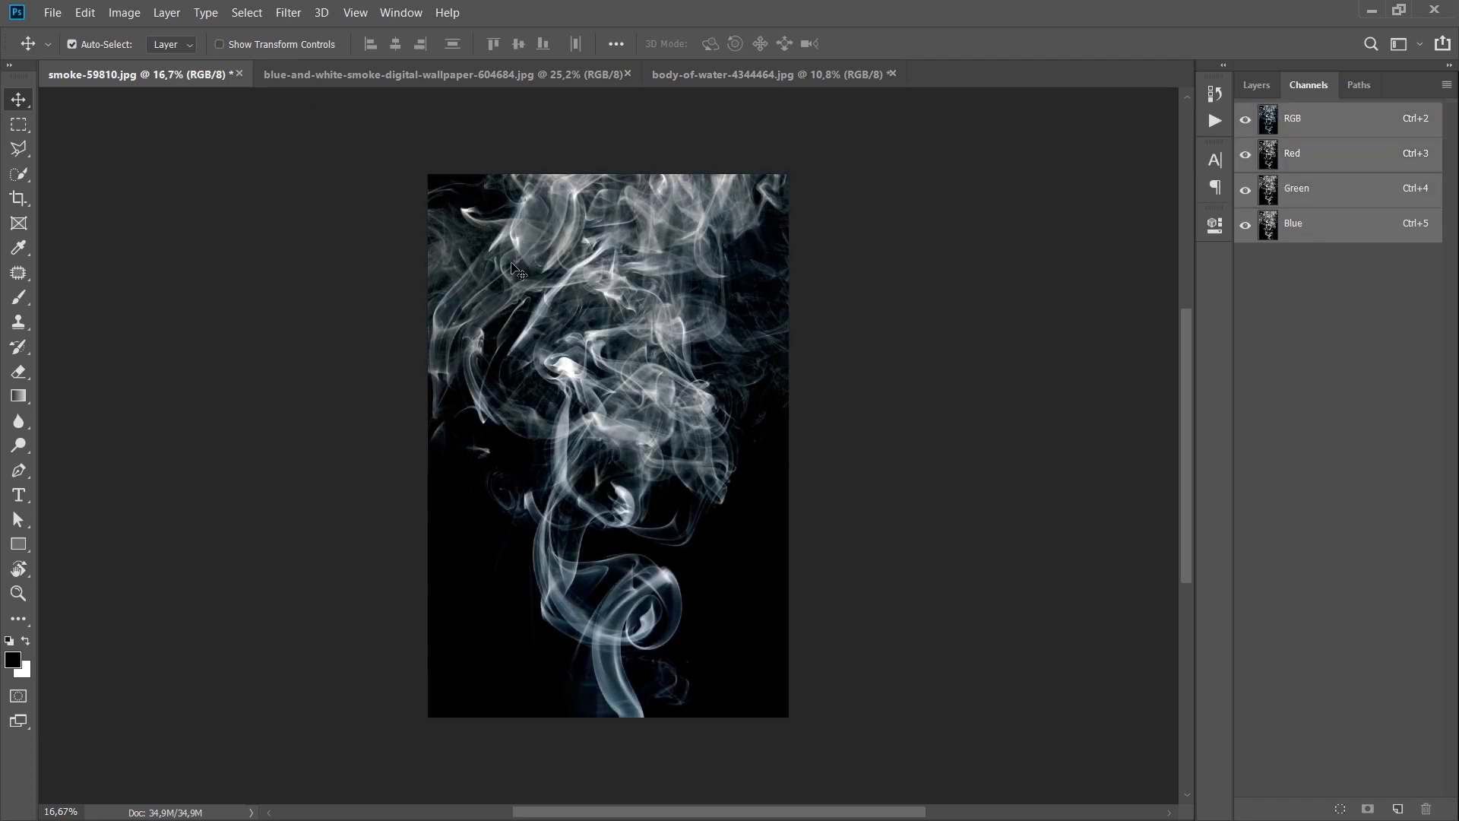
Step: Load the Blue channel of the smoke image as a selection
{"action": "left_click", "coordinate": [1308, 232]}
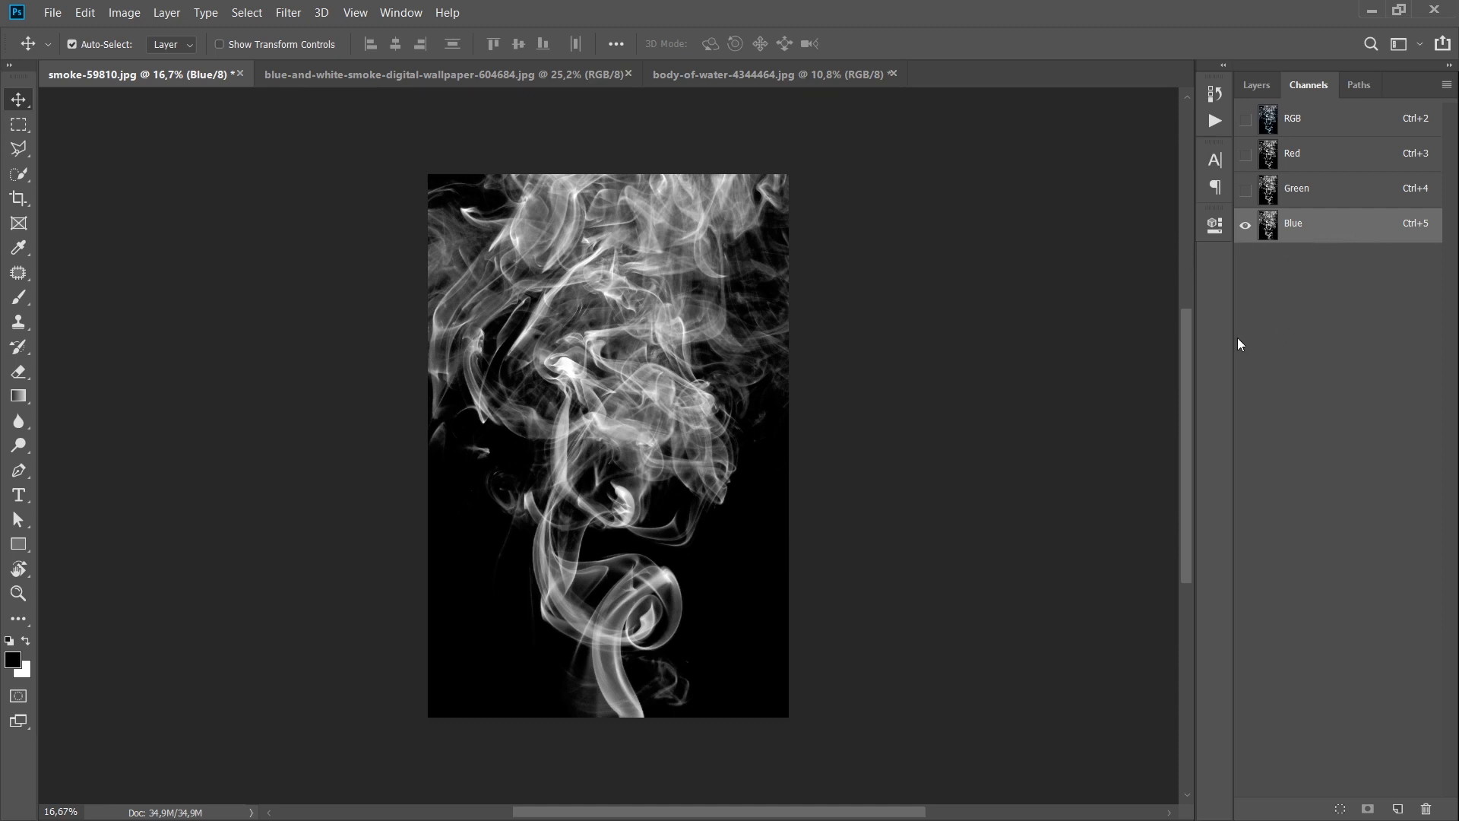
{"action": "left_click", "coordinate": [1318, 232], "text": "ctrl"}
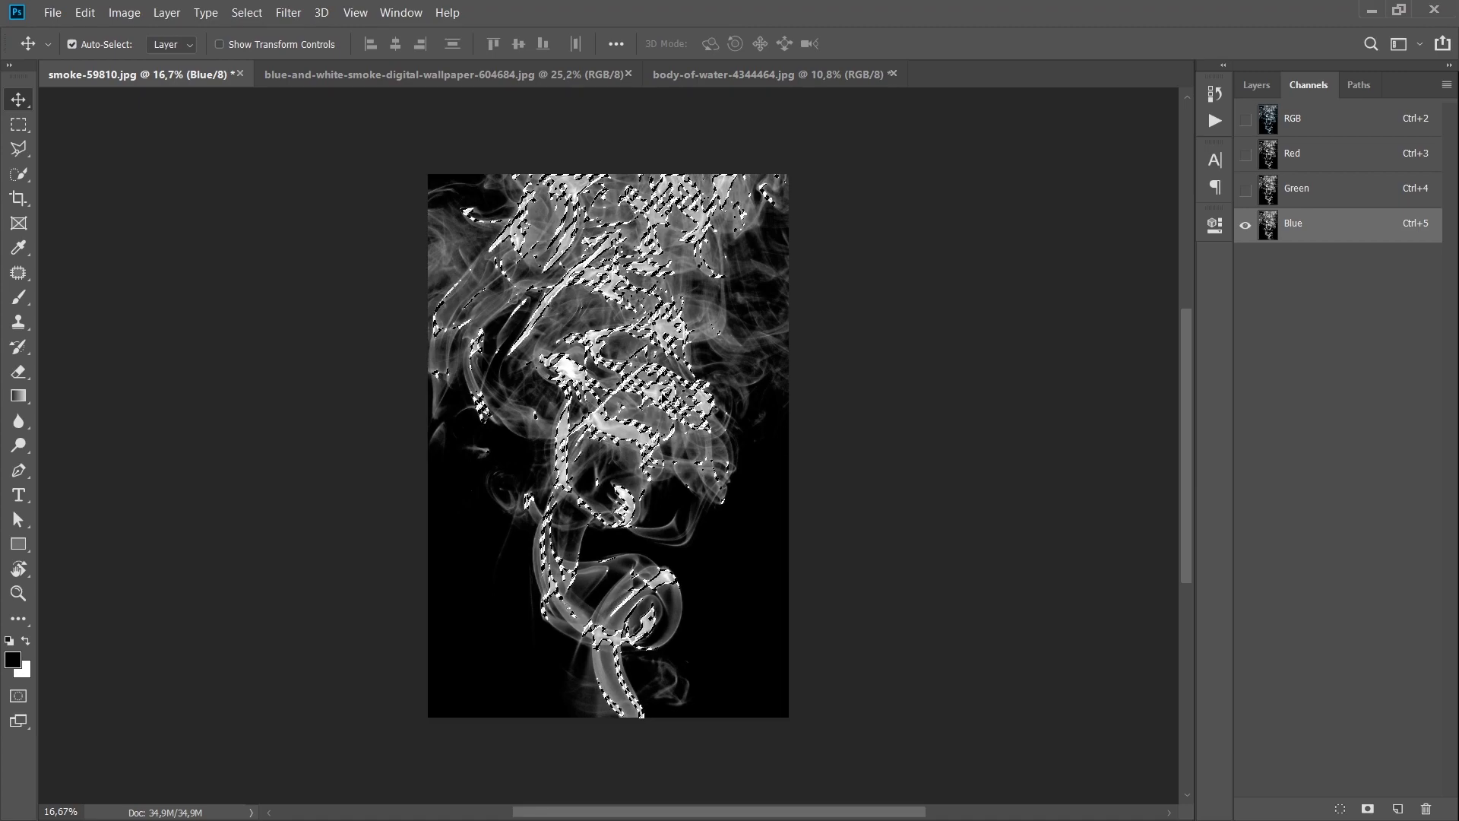
Step: Return to the RGB composite, copy the selected smoke and paste it onto a new layer
{"action": "left_click", "coordinate": [1333, 122]}
{"action": "key", "text": "ctrl+c"}
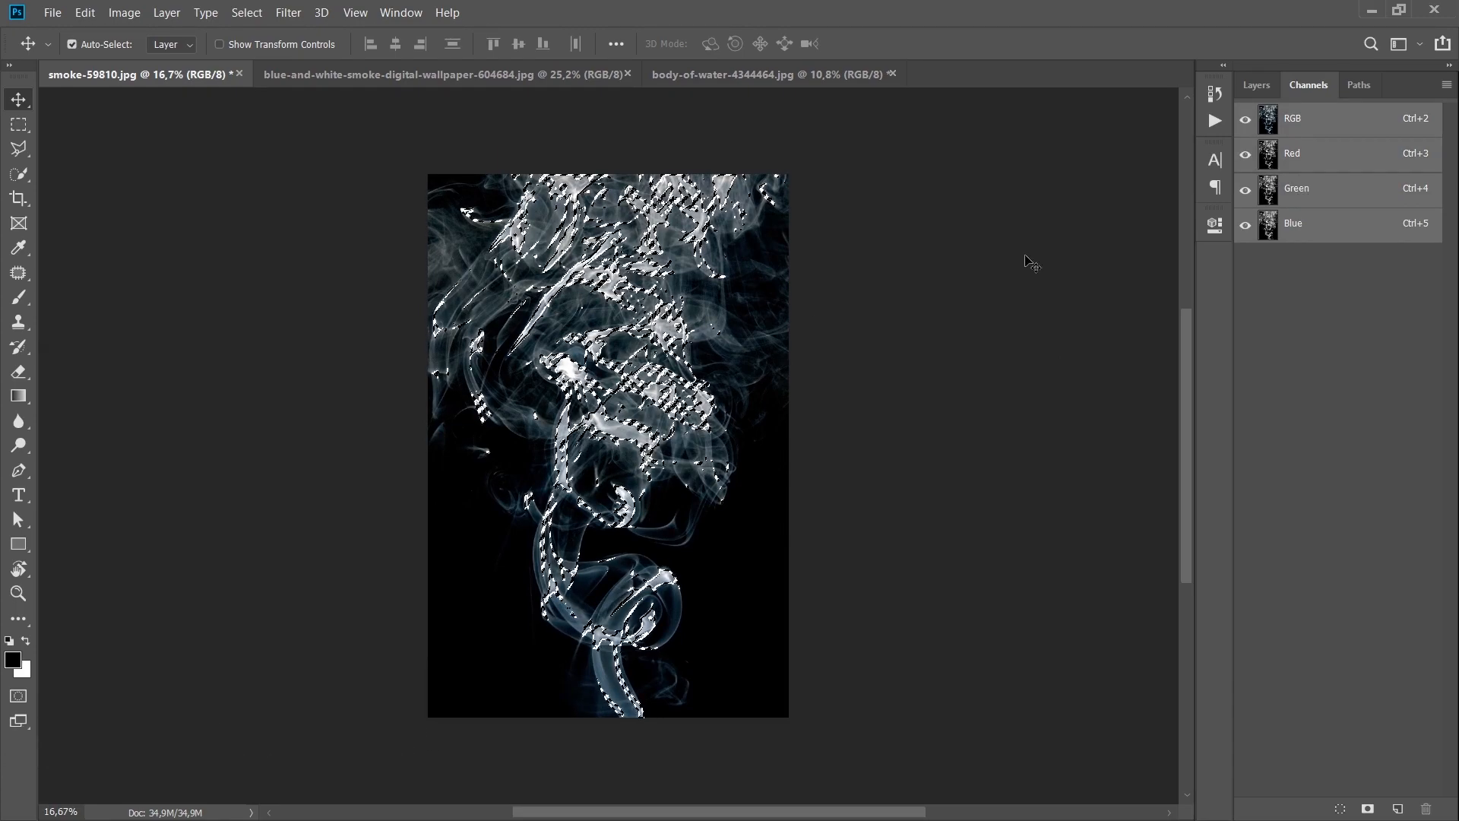
{"action": "left_click", "coordinate": [1259, 89]}
{"action": "key", "text": "ctrl+v"}
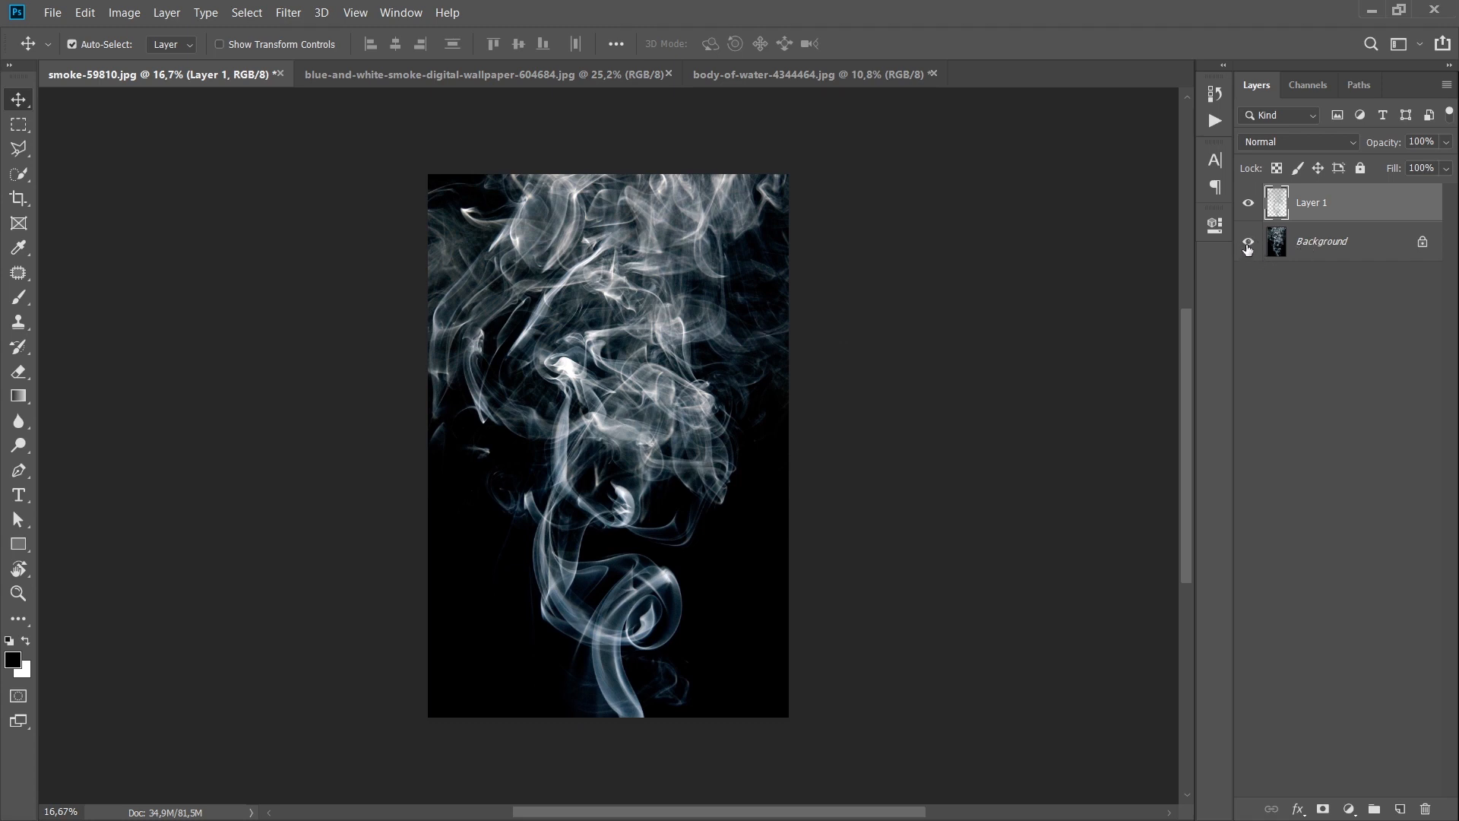
Step: Hide the Background layer and add a dark navy blue Solid Color fill layer
{"action": "left_click", "coordinate": [1248, 243]}
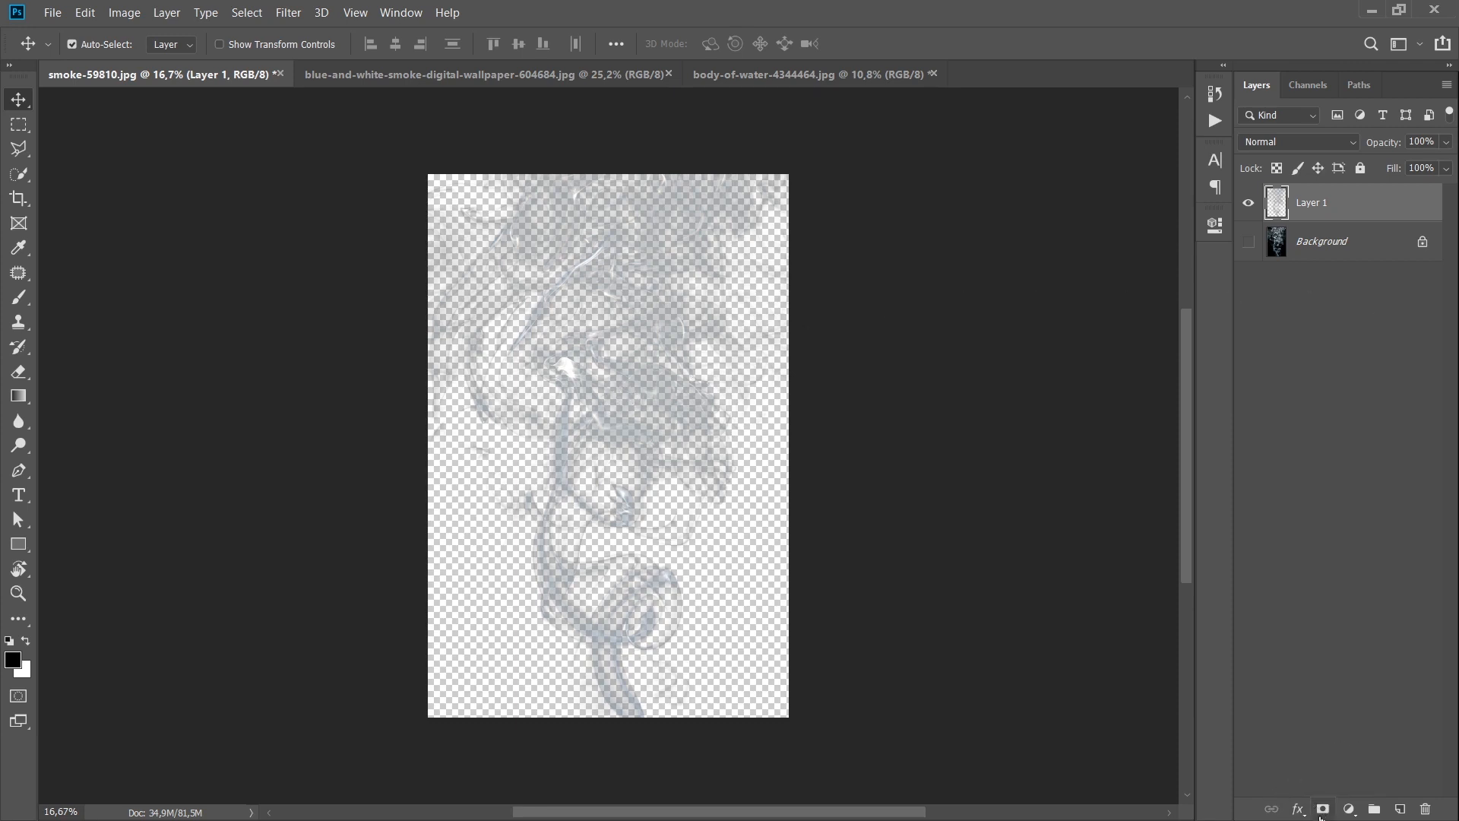
{"action": "left_click", "coordinate": [1349, 812]}
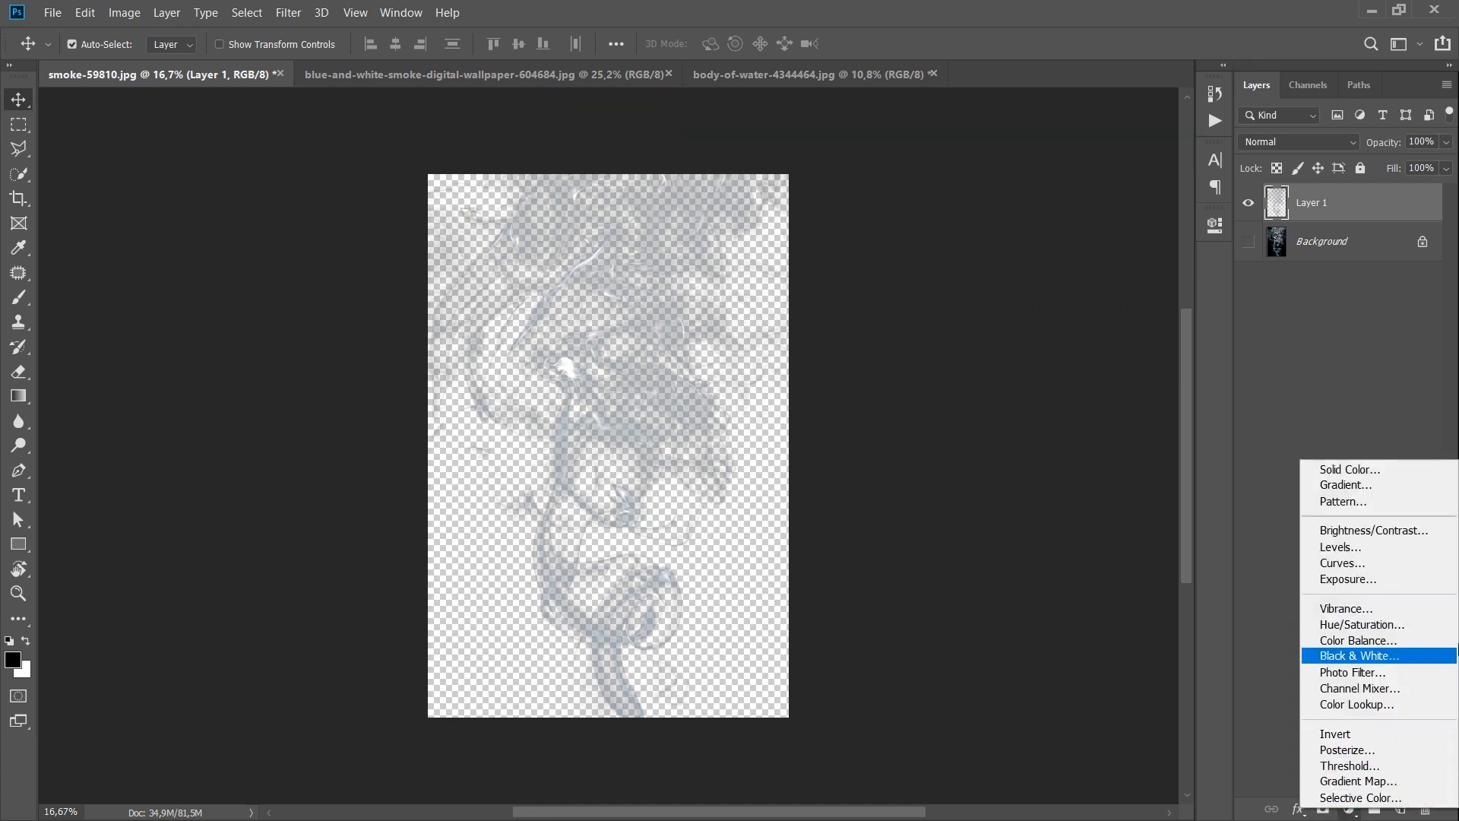
{"action": "left_click", "coordinate": [1380, 471]}
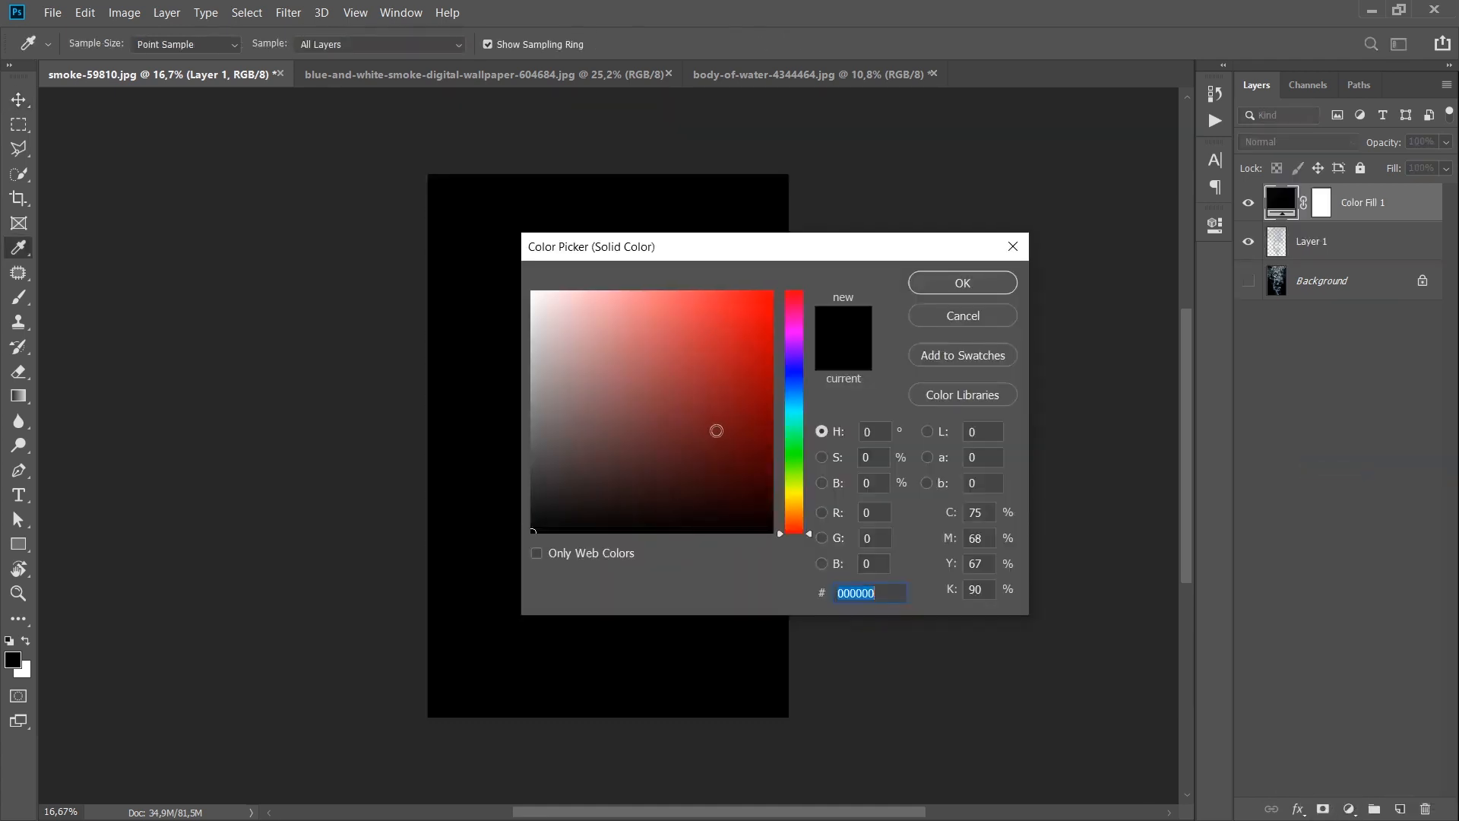
{"action": "left_click", "coordinate": [794, 389]}
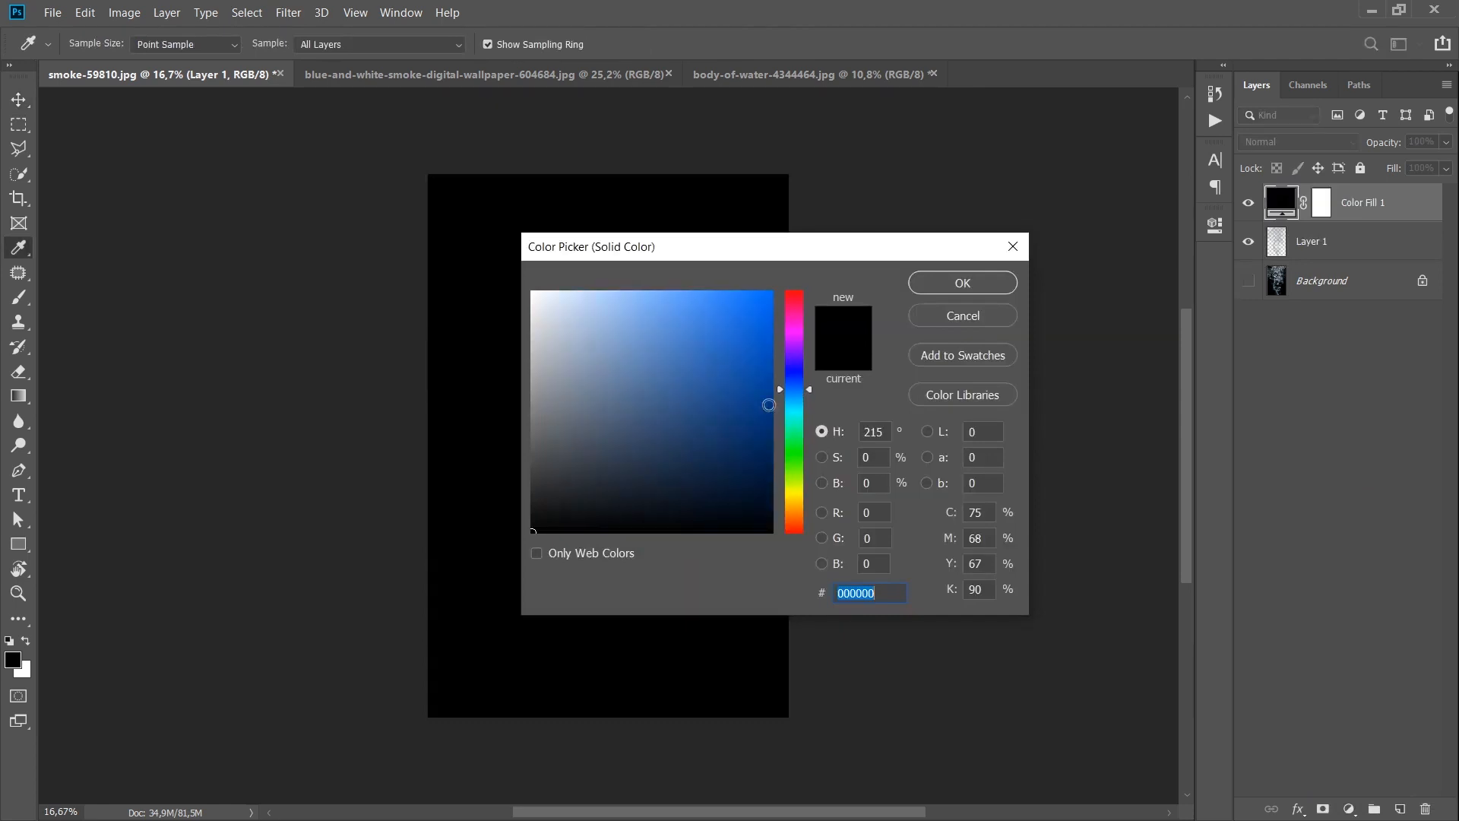
{"action": "left_click", "coordinate": [725, 424]}
{"action": "left_click_drag", "start_coordinate": [726, 424], "coordinate": [754, 453]}
{"action": "left_click", "coordinate": [950, 290]}
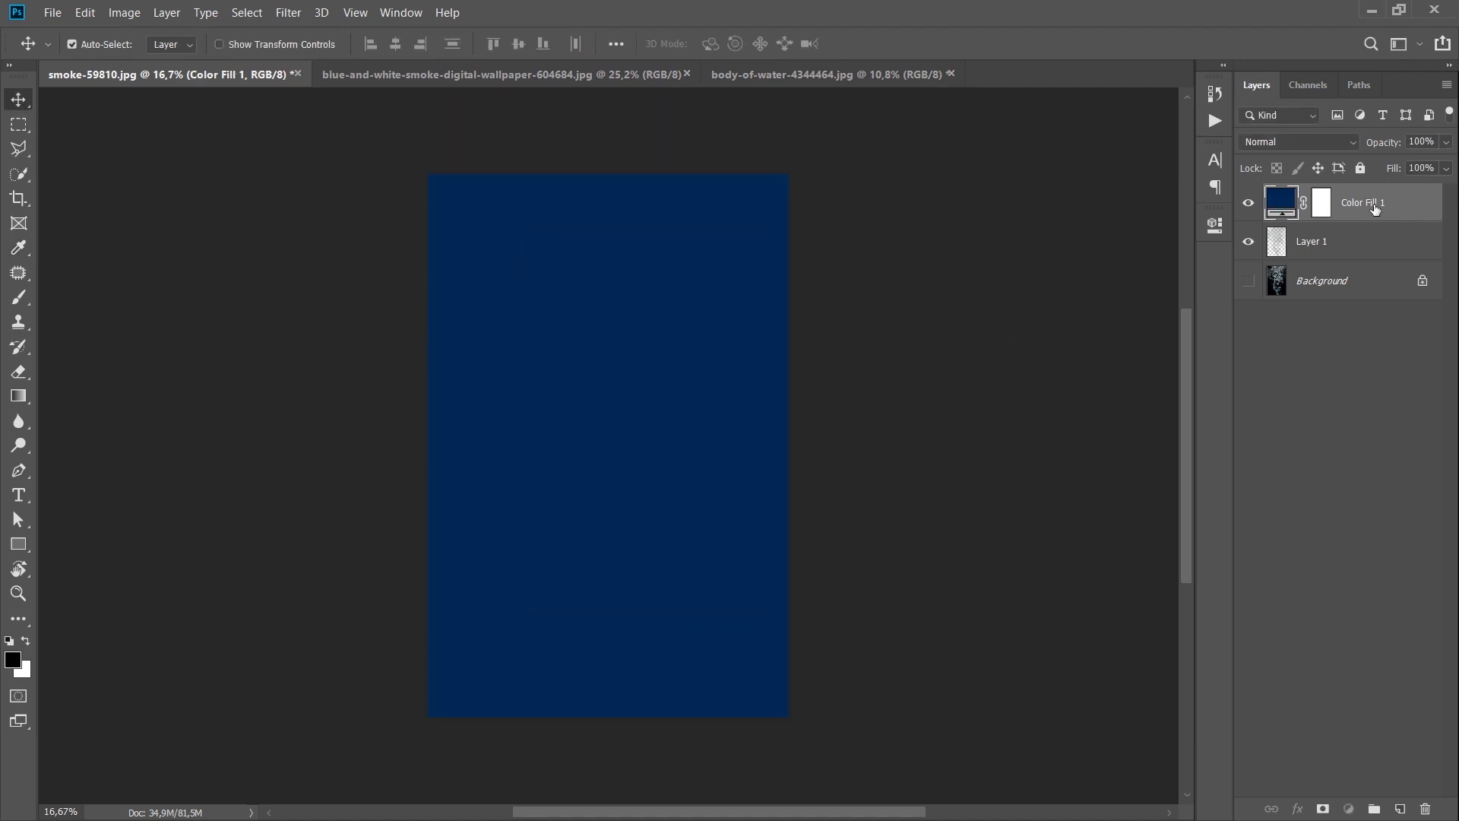
Step: Move the Color Fill 1 layer beneath the smoke layer
{"action": "left_click_drag", "start_coordinate": [1364, 207], "coordinate": [1343, 260]}
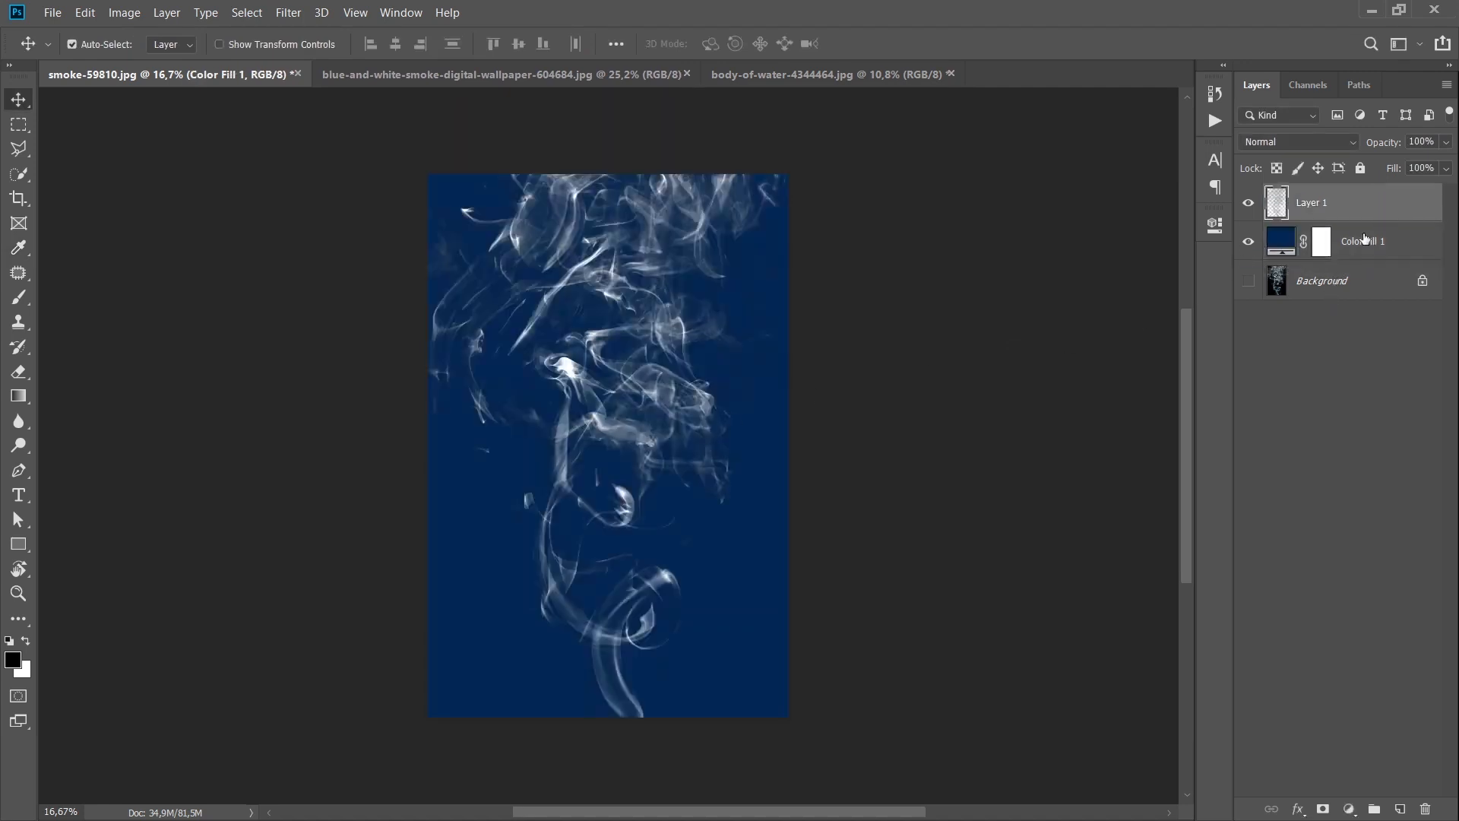
Step: Apply Remove Black Matte to the smoke layer
{"action": "left_click_drag", "start_coordinate": [719, 347], "coordinate": [912, 374]}
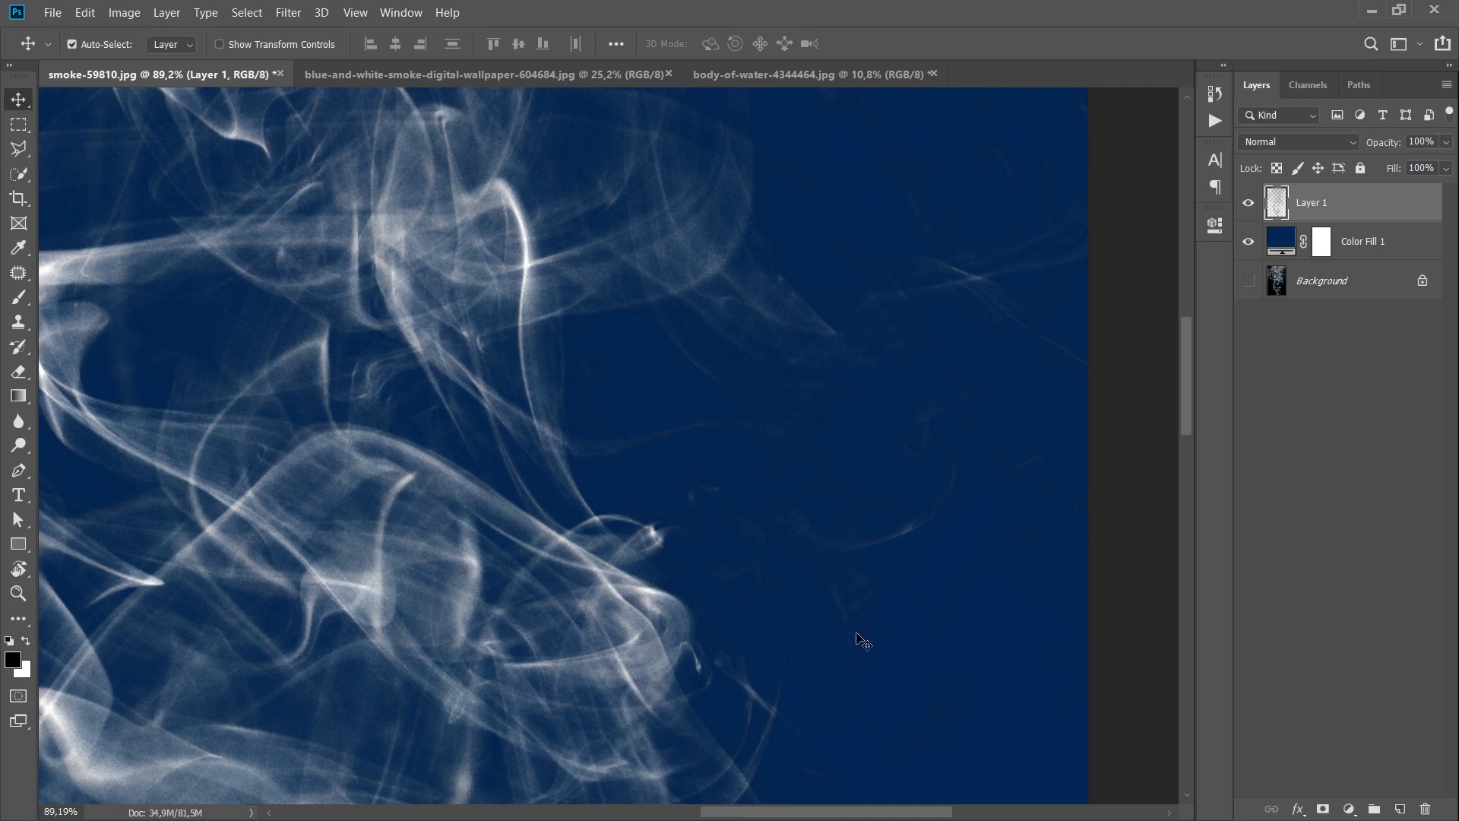
{"action": "key", "text": "ctrl+0"}
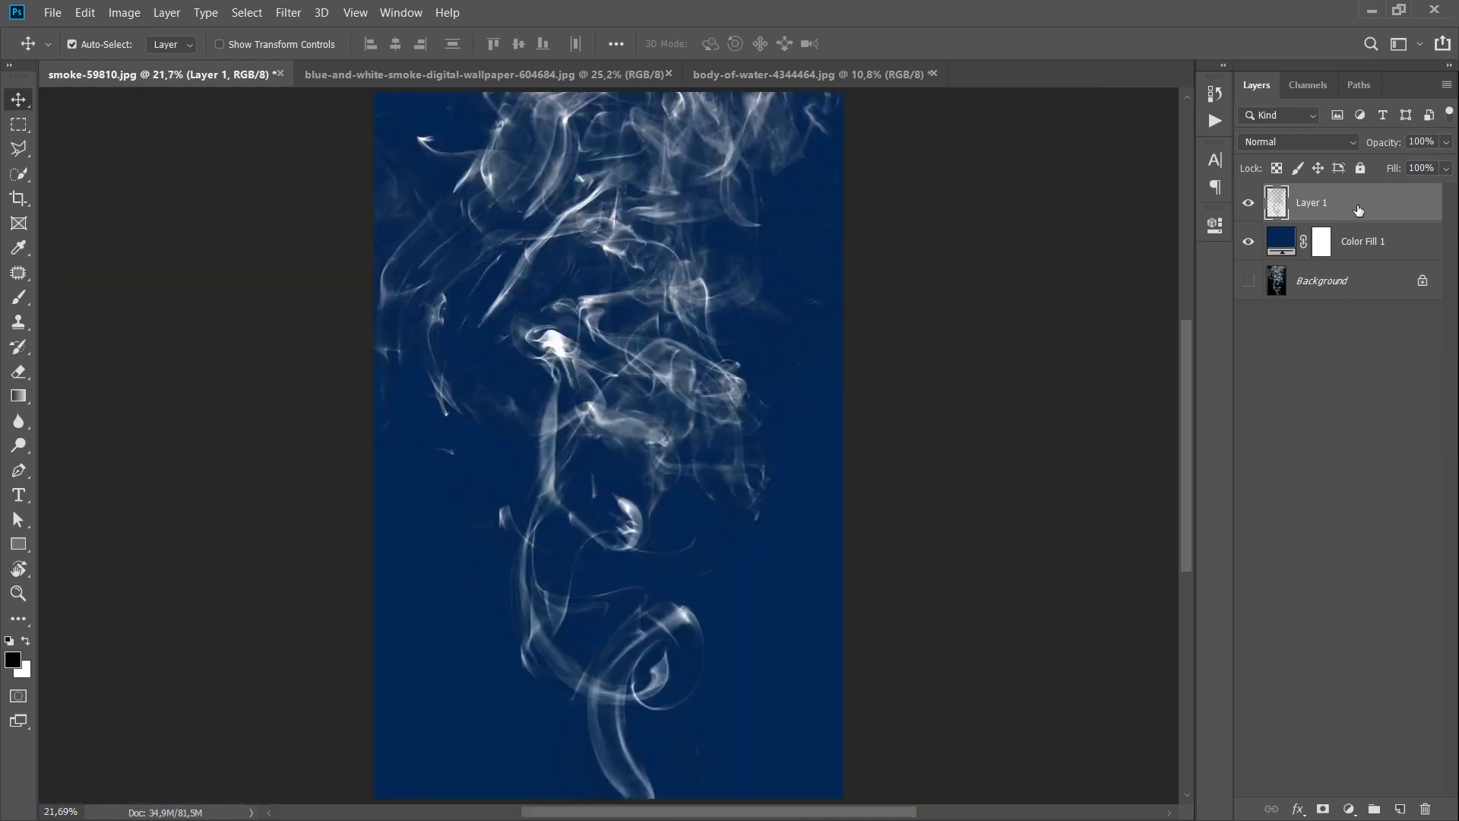
{"action": "left_click", "coordinate": [165, 15]}
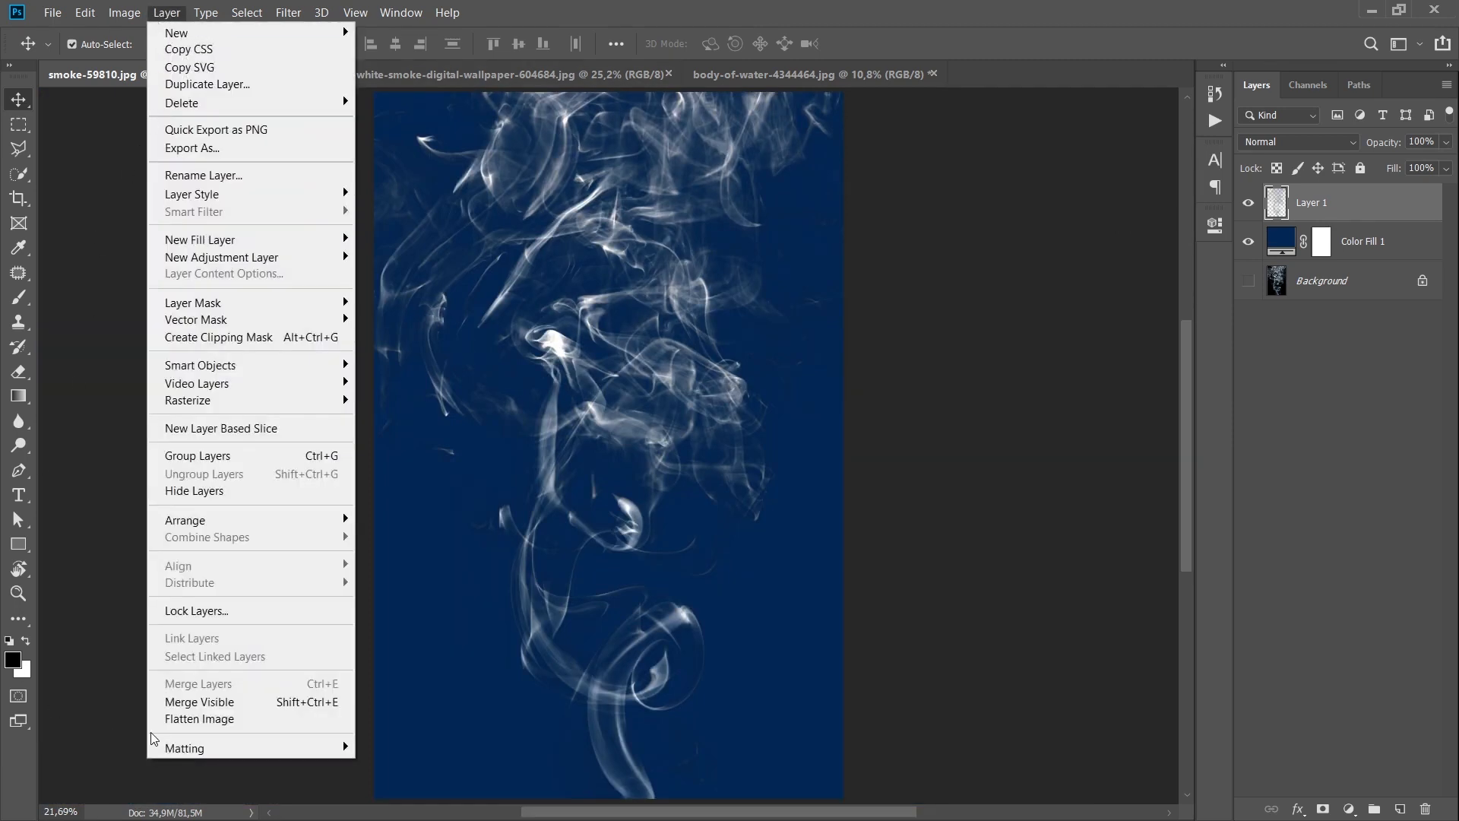
{"action": "mouse_move", "coordinate": [267, 750]}
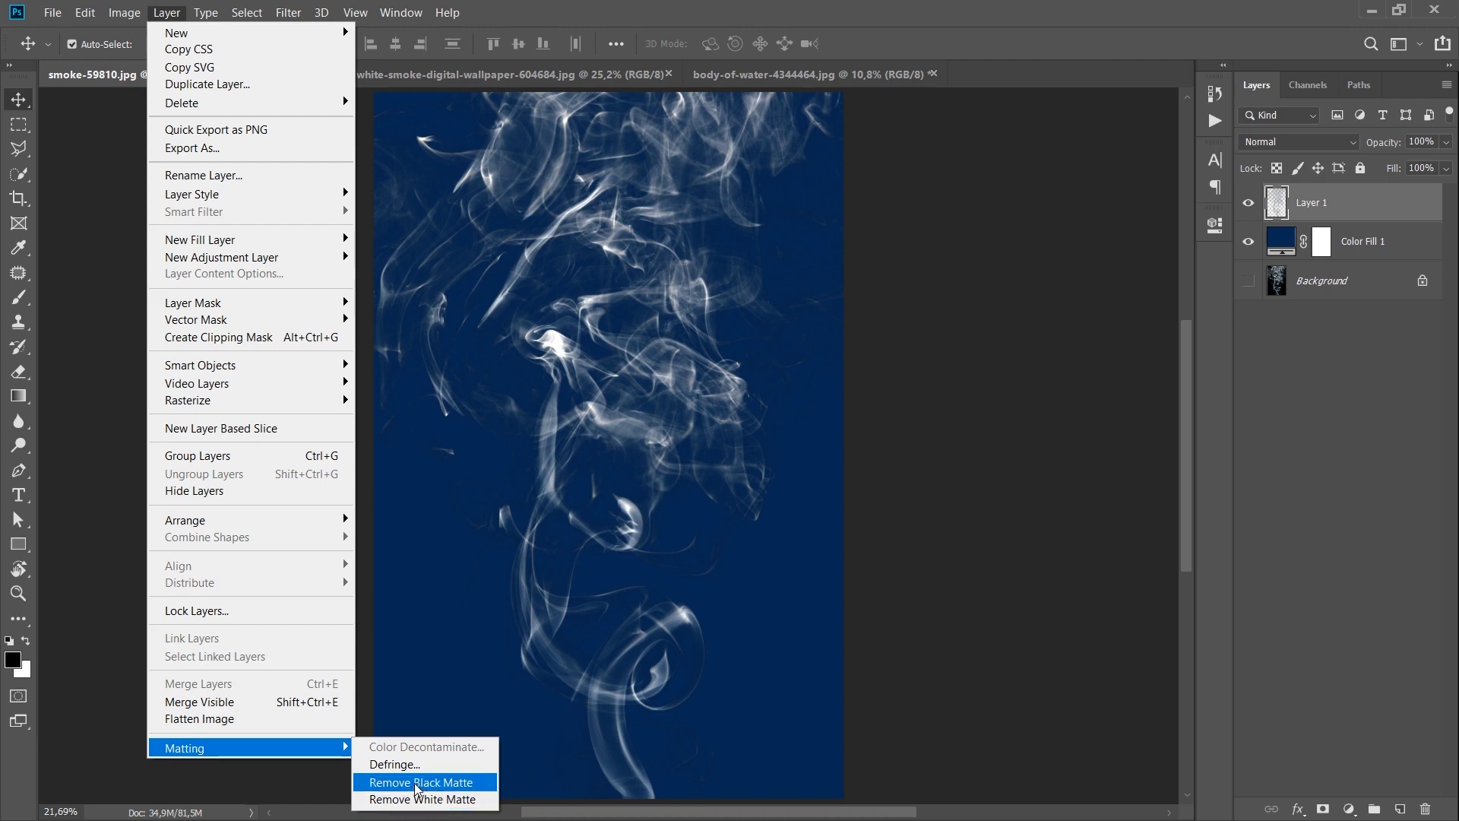
{"action": "left_click", "coordinate": [443, 783]}
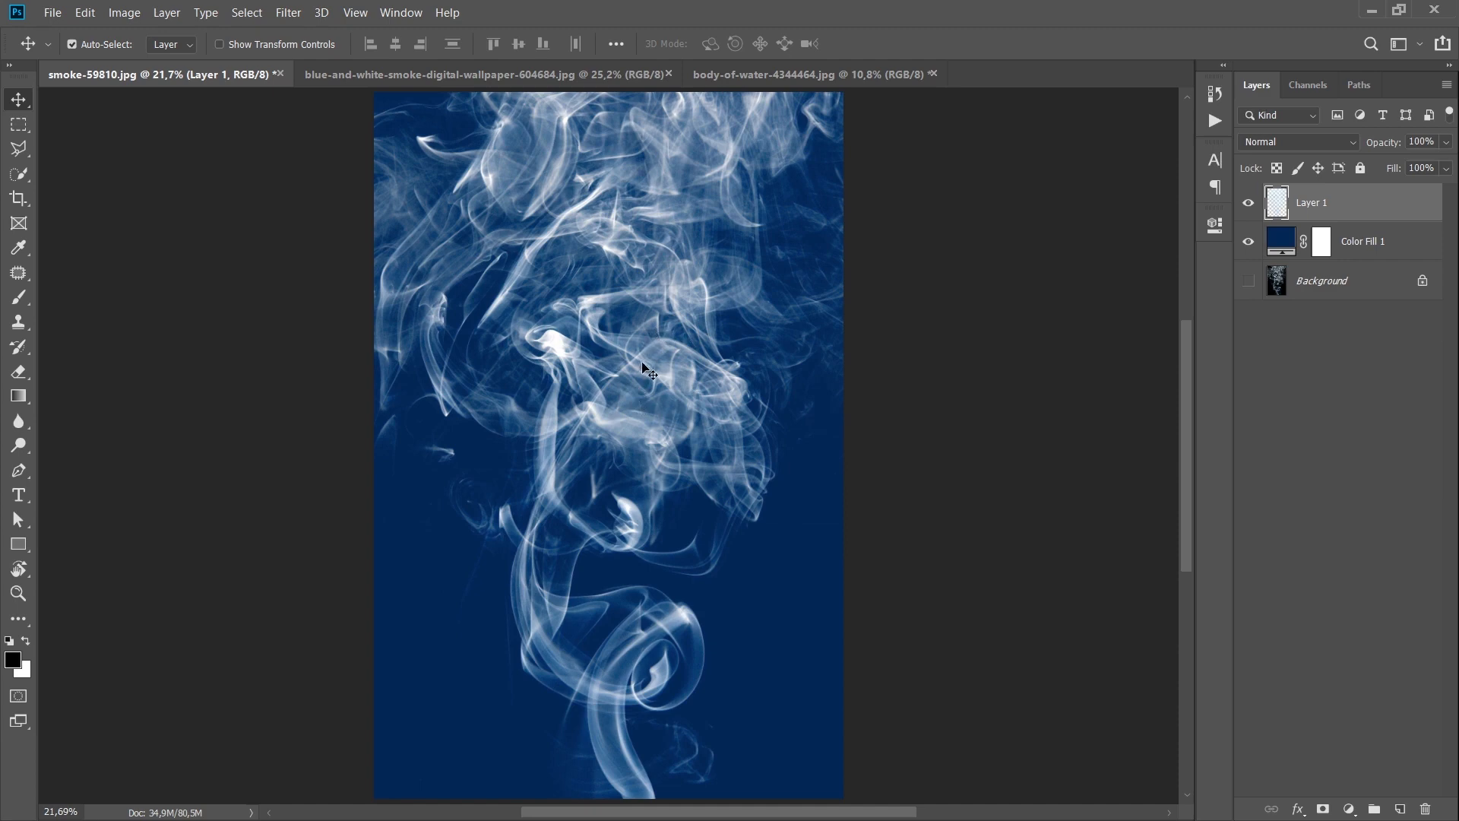
Step: Drag the smoke layer into the body-of-water document
{"action": "left_click_drag", "start_coordinate": [652, 377], "coordinate": [723, 432]}
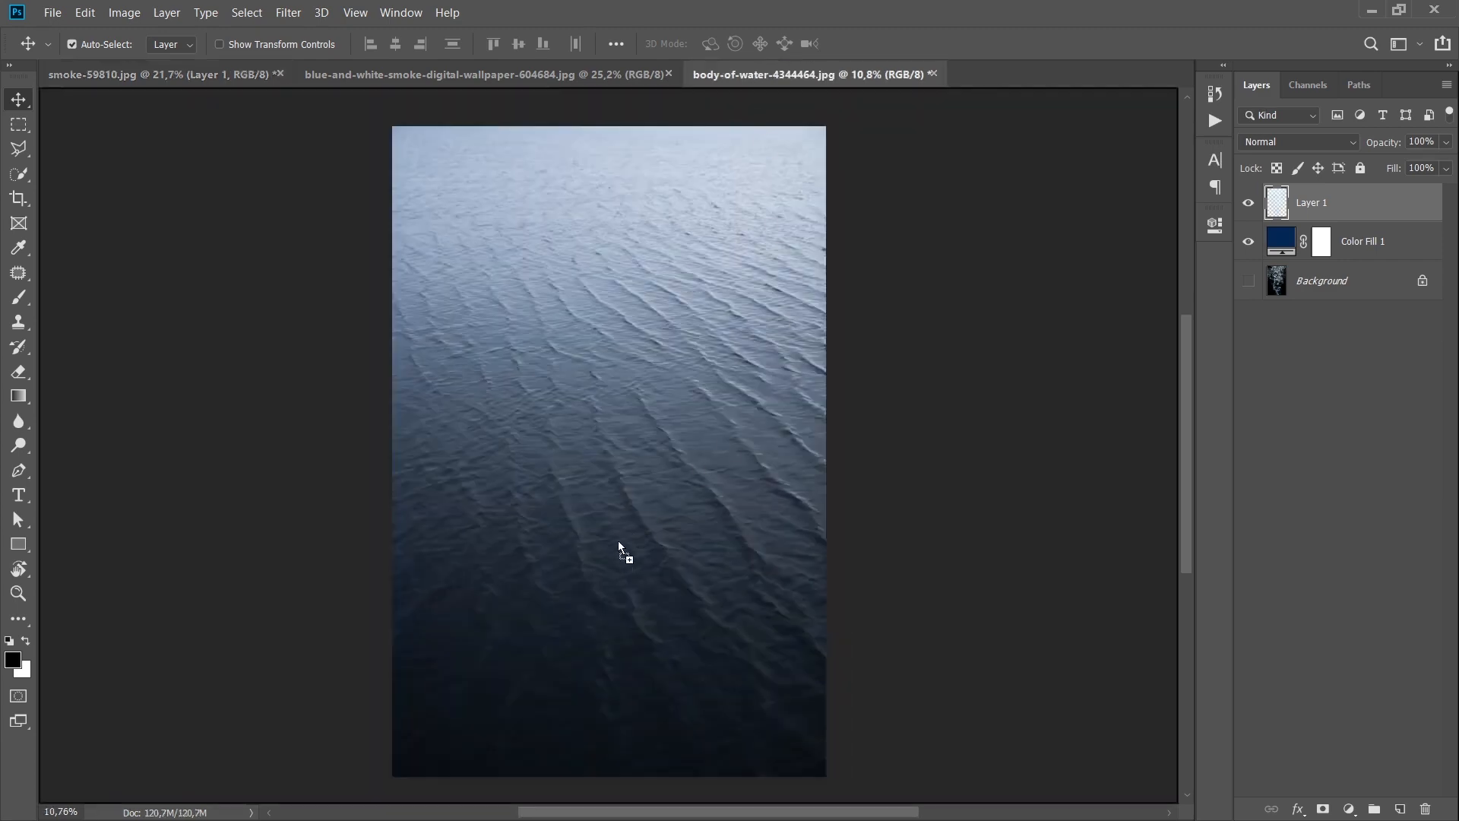
{"action": "mouse_move", "coordinate": [618, 541]}
{"action": "left_mouse_down"}
{"action": "mouse_move", "coordinate": [637, 553]}
{"action": "mouse_move", "coordinate": [605, 517]}
{"action": "left_mouse_up"}
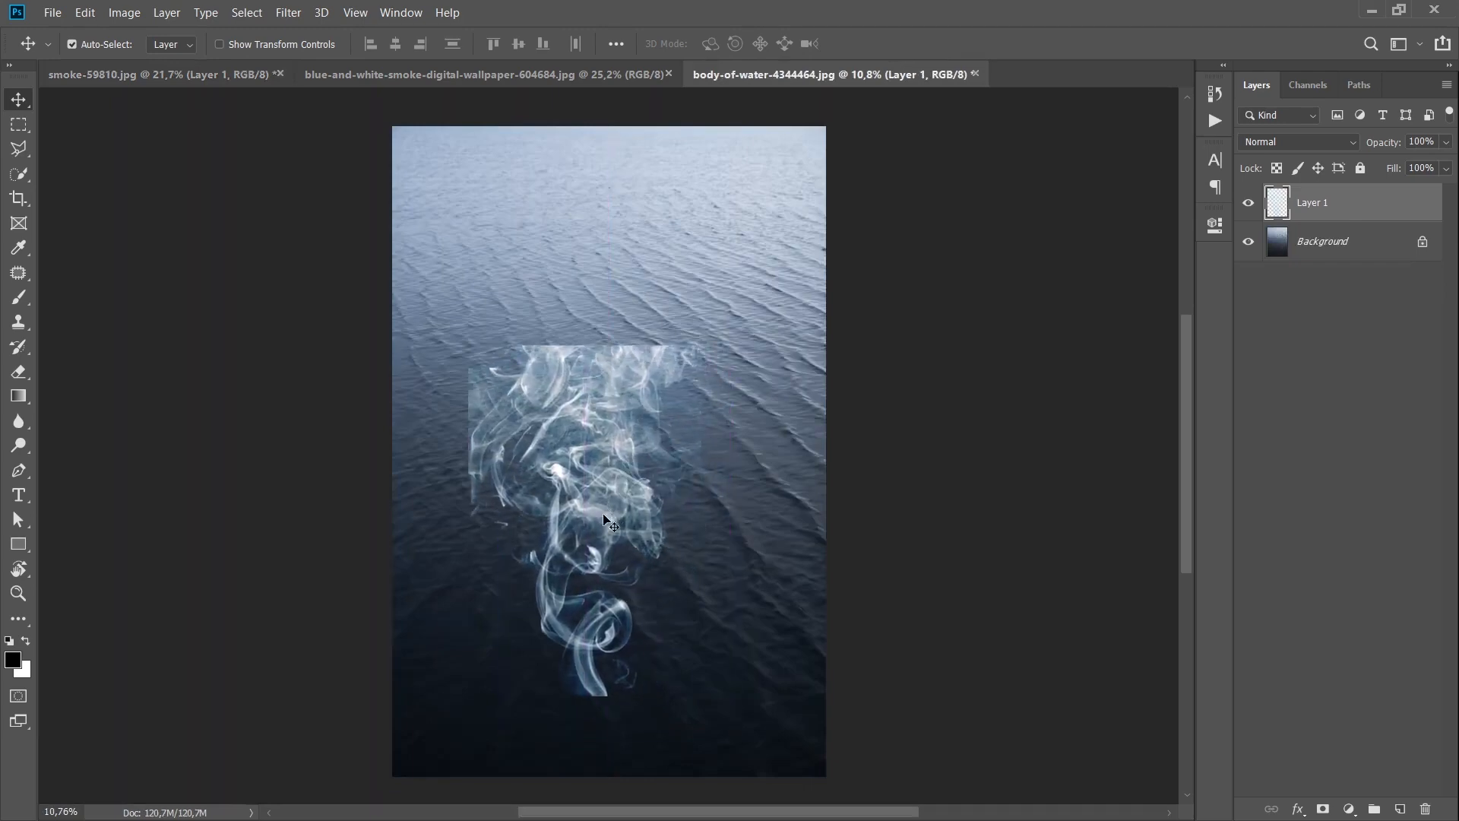
Step: Reposition the smoke layer within the water image and undo the last move
{"action": "scroll", "coordinate": [528, 536], "scroll_direction": "up", "scroll_amount": 10}
{"action": "left_click_drag", "start_coordinate": [413, 560], "coordinate": [462, 549]}
{"action": "left_click_drag", "start_coordinate": [444, 539], "coordinate": [375, 524]}
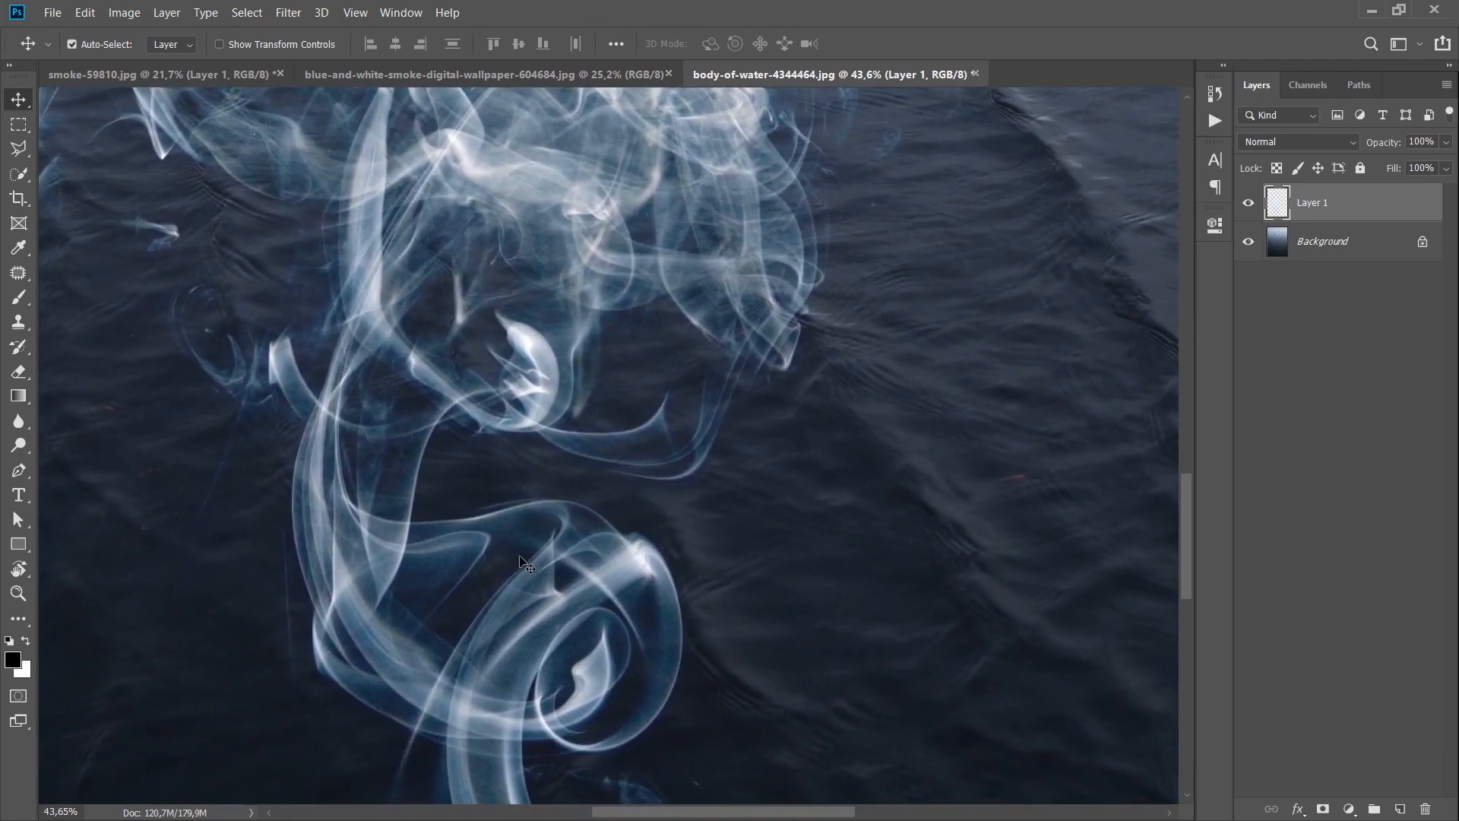
{"action": "key", "text": "ctrl+z"}
{"action": "key", "text": "ctrl+0"}
Step: Switch to the blue-and-white smoke document and compare its Red, Green and Blue channels
{"action": "key", "text": "ctrl+Tab"}
{"action": "key", "text": "ctrl+Tab"}
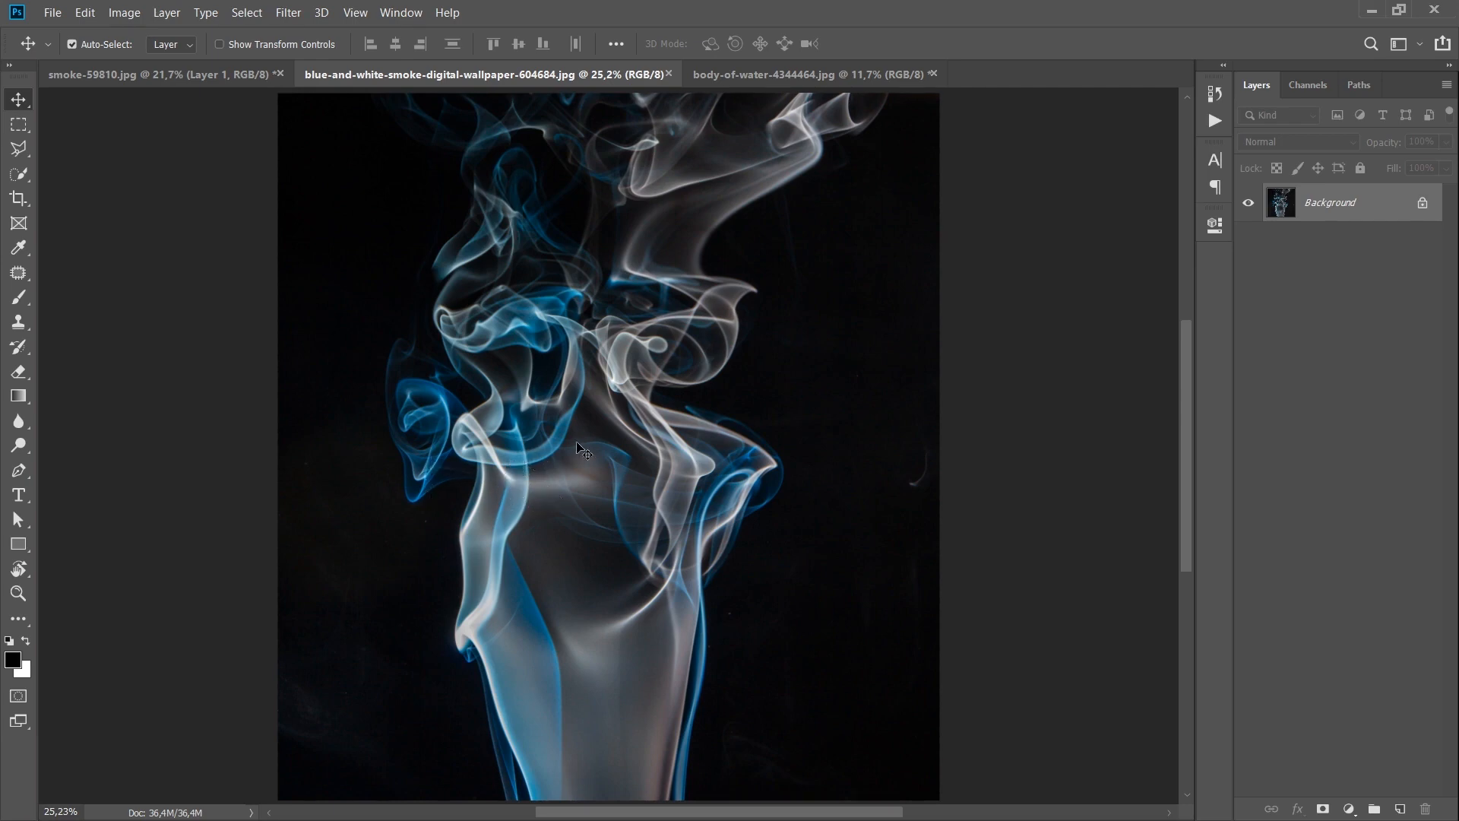
{"action": "left_click", "coordinate": [1315, 88]}
{"action": "left_click", "coordinate": [1320, 154]}
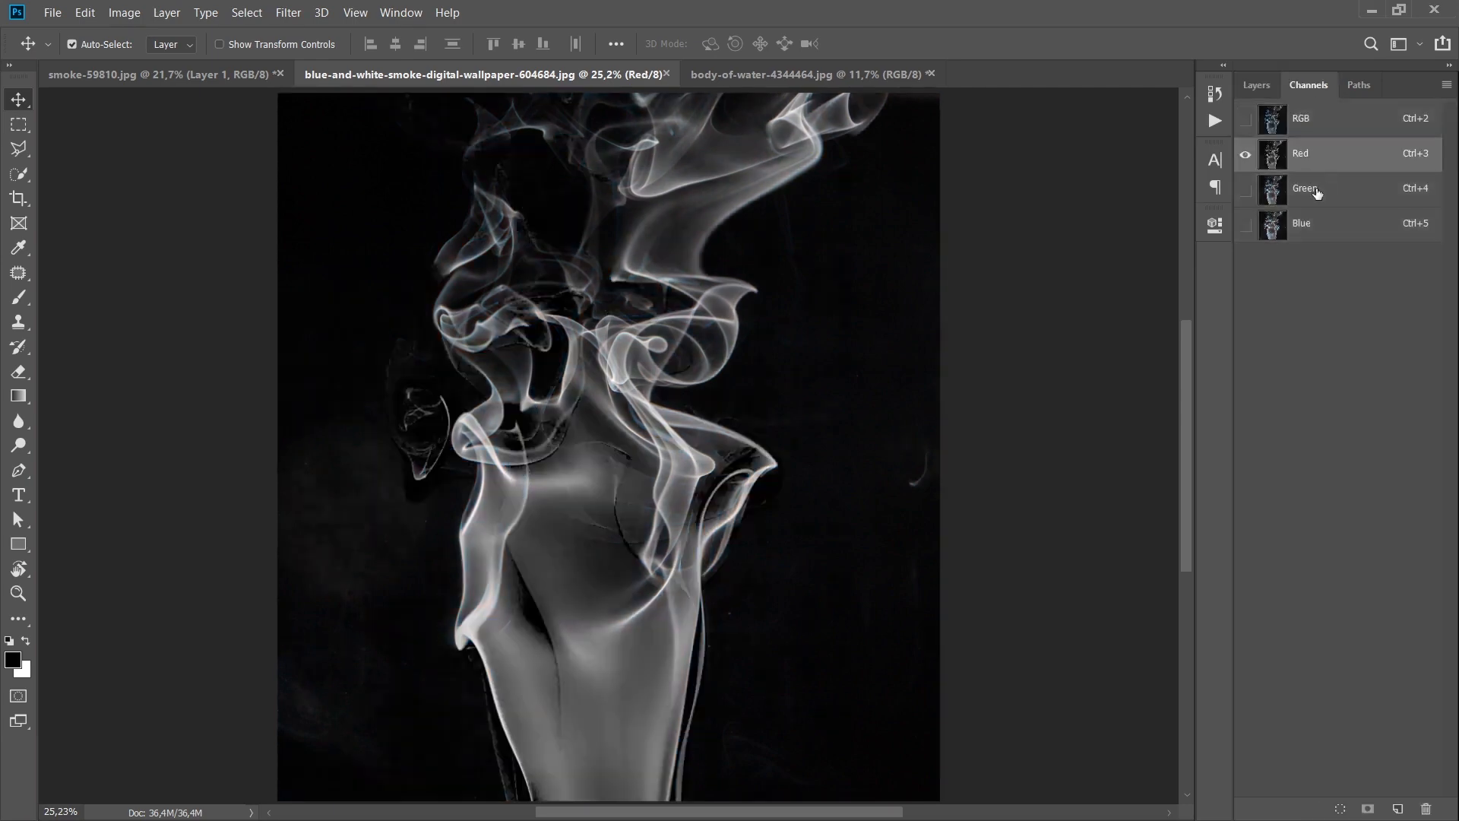
{"action": "left_click", "coordinate": [1326, 200]}
{"action": "left_click", "coordinate": [1316, 237]}
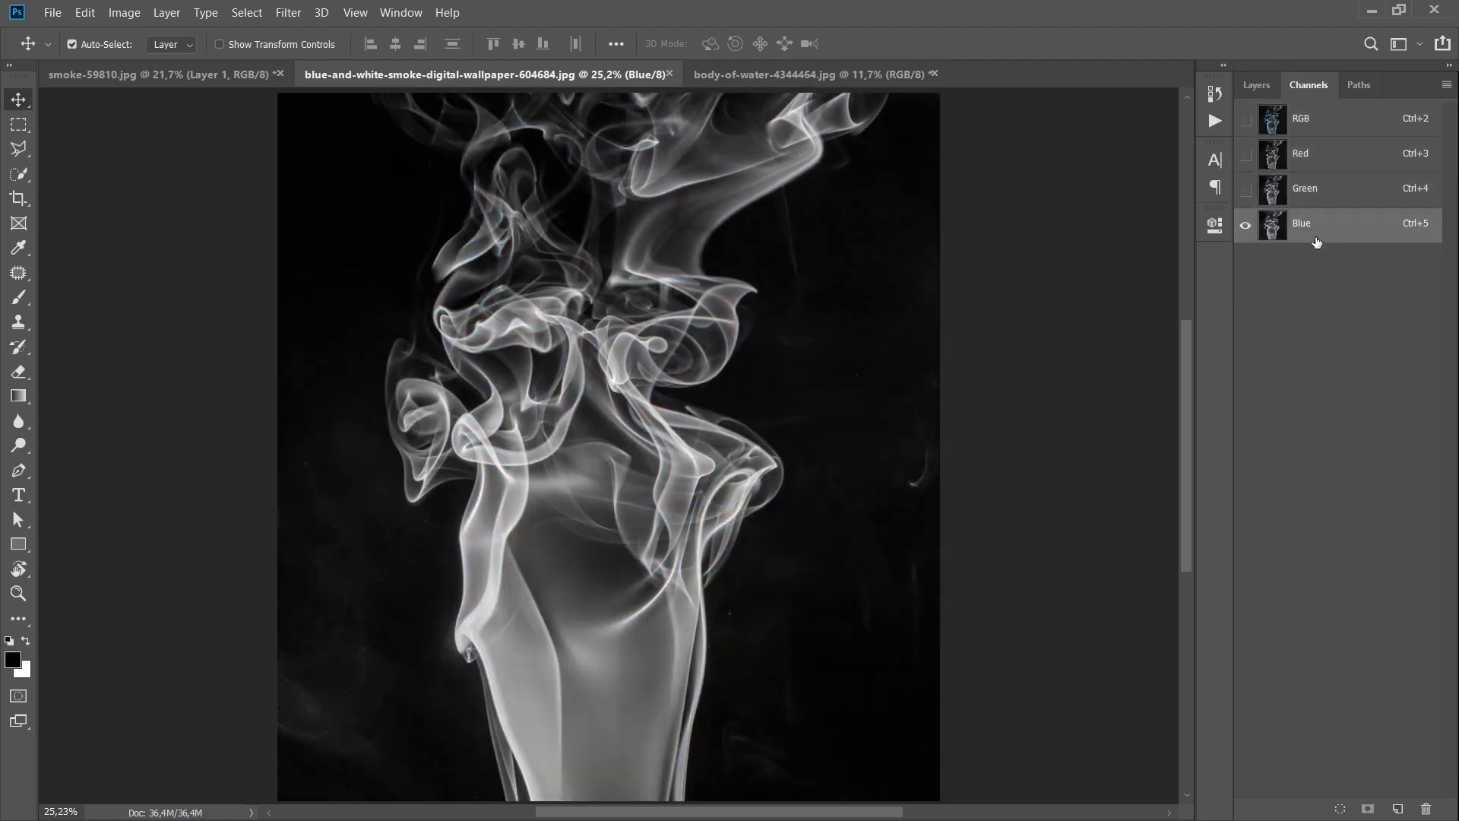
{"action": "left_click", "coordinate": [1348, 158]}
{"action": "left_click", "coordinate": [1321, 222]}
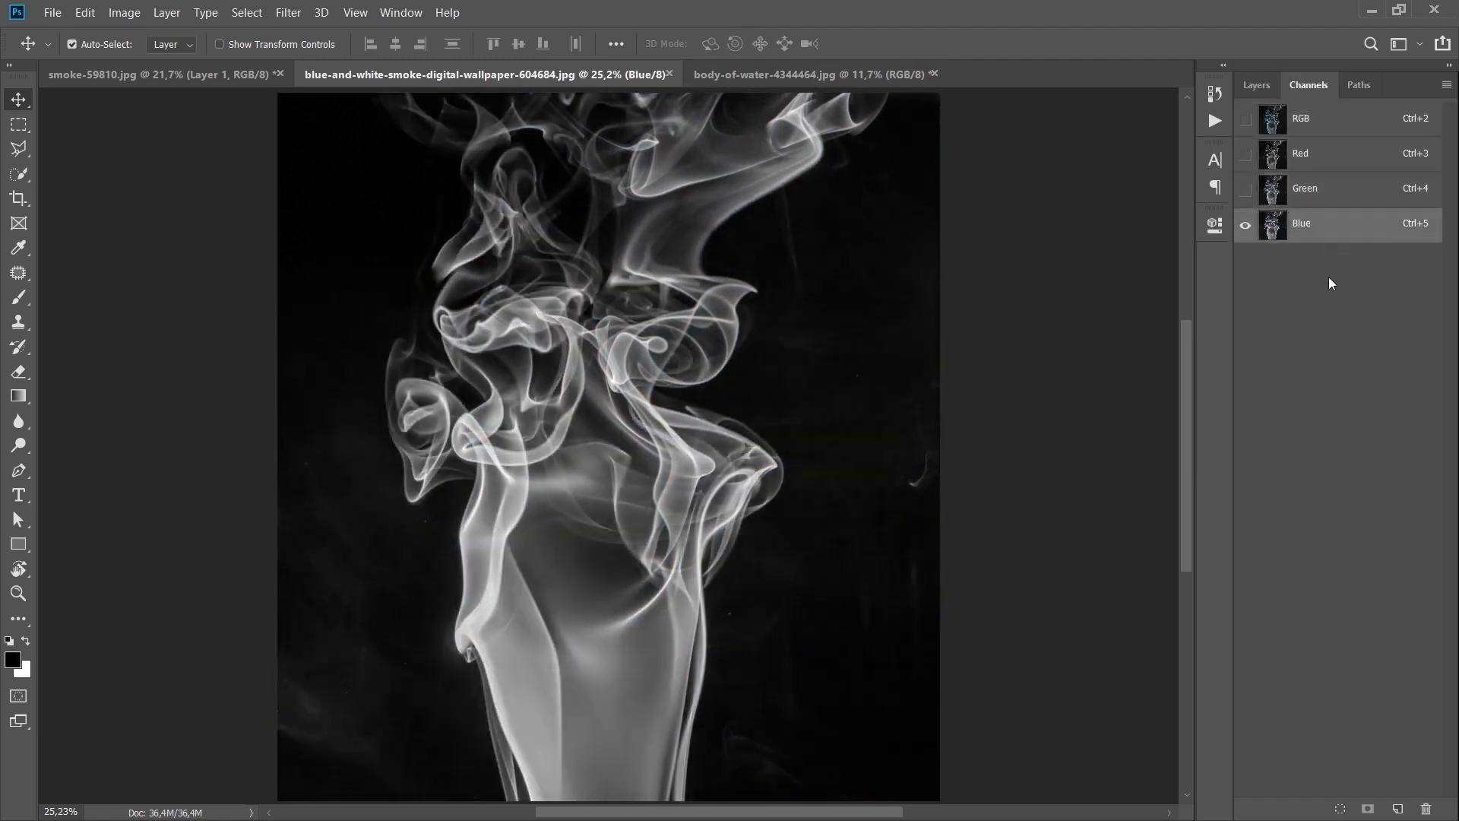
Step: Load the Blue channel as a selection and copy it in full color to a new layer
{"action": "left_click", "coordinate": [1272, 238], "text": "ctrl"}
{"action": "key", "text": "ctrl+2"}
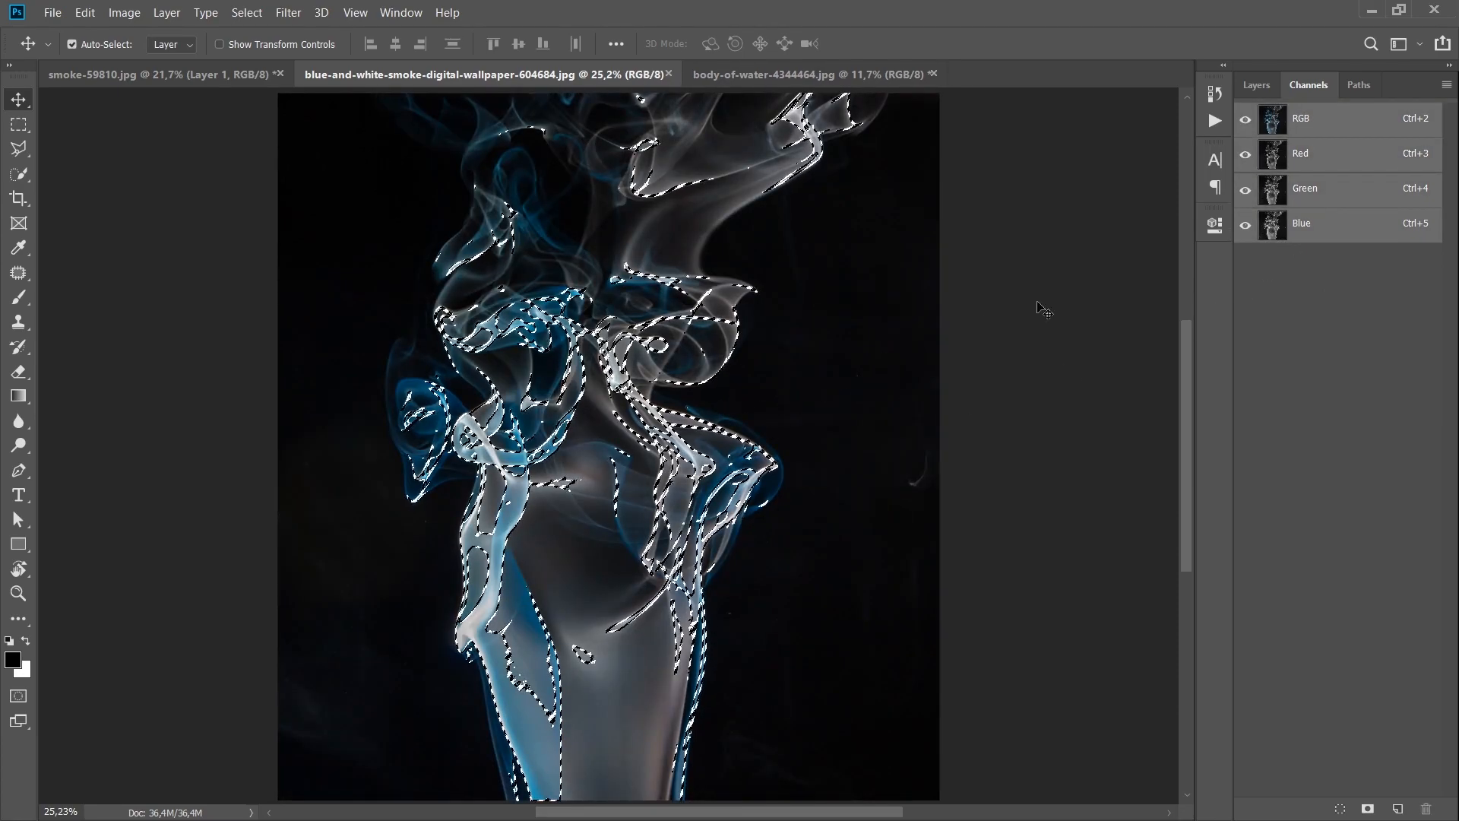
{"action": "left_click", "coordinate": [1256, 84]}
{"action": "key", "text": "ctrl+j"}
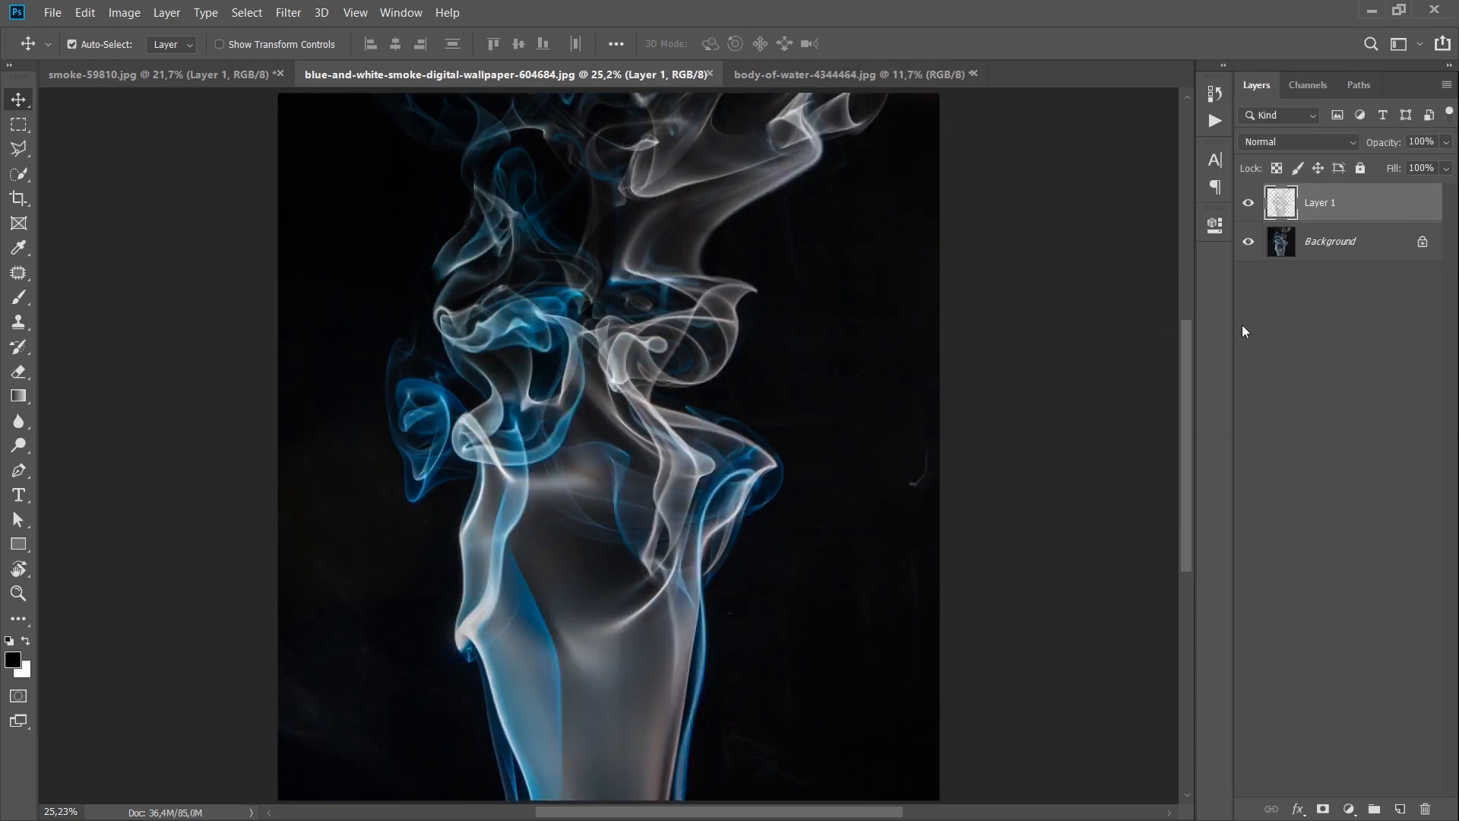
Step: Hide the Background layer of the smoke document and make Layer 1 the active layer
{"action": "left_click", "coordinate": [1355, 257]}
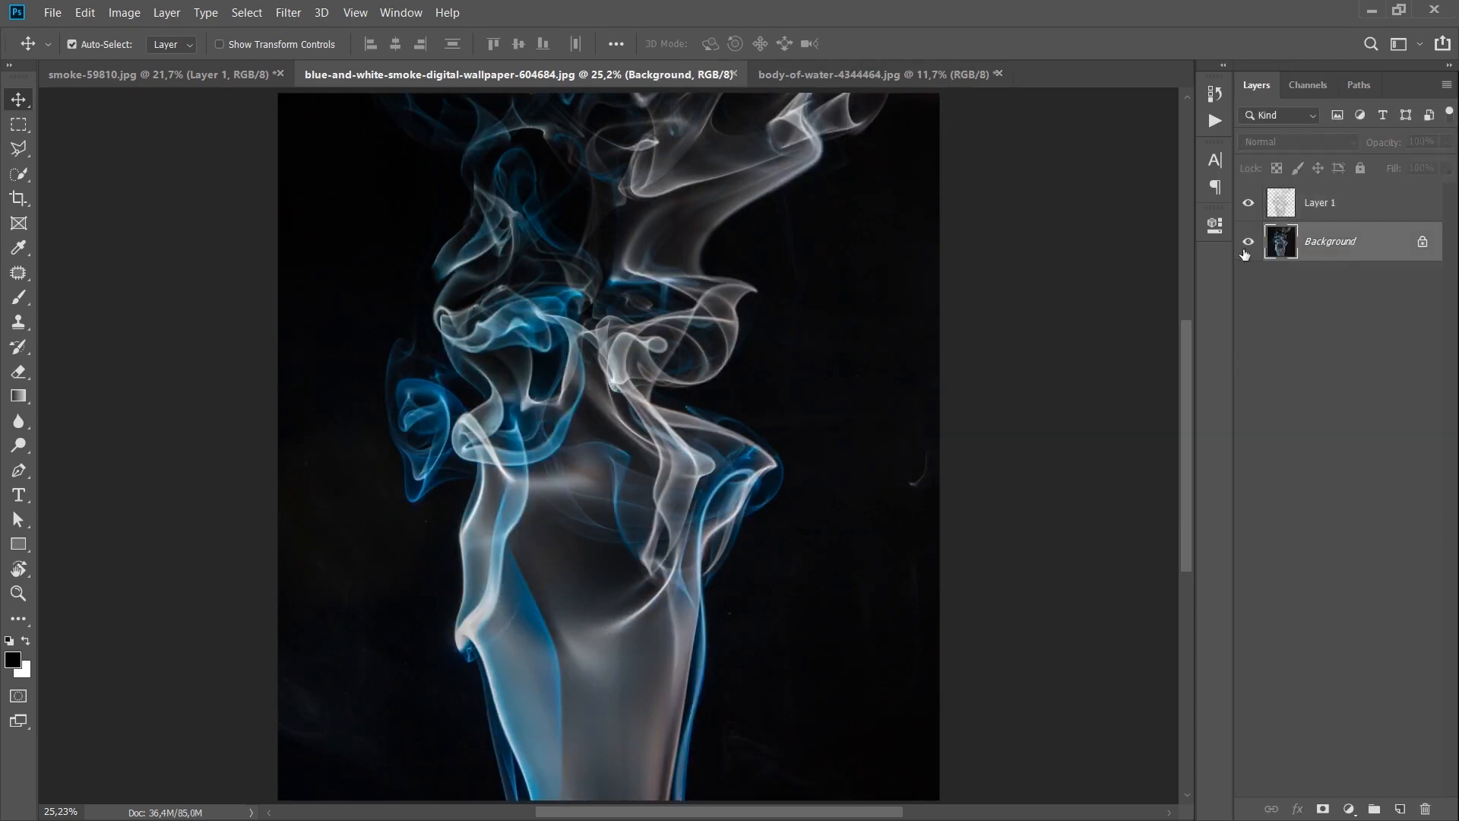
{"action": "left_click", "coordinate": [1245, 249]}
{"action": "left_click", "coordinate": [622, 417]}
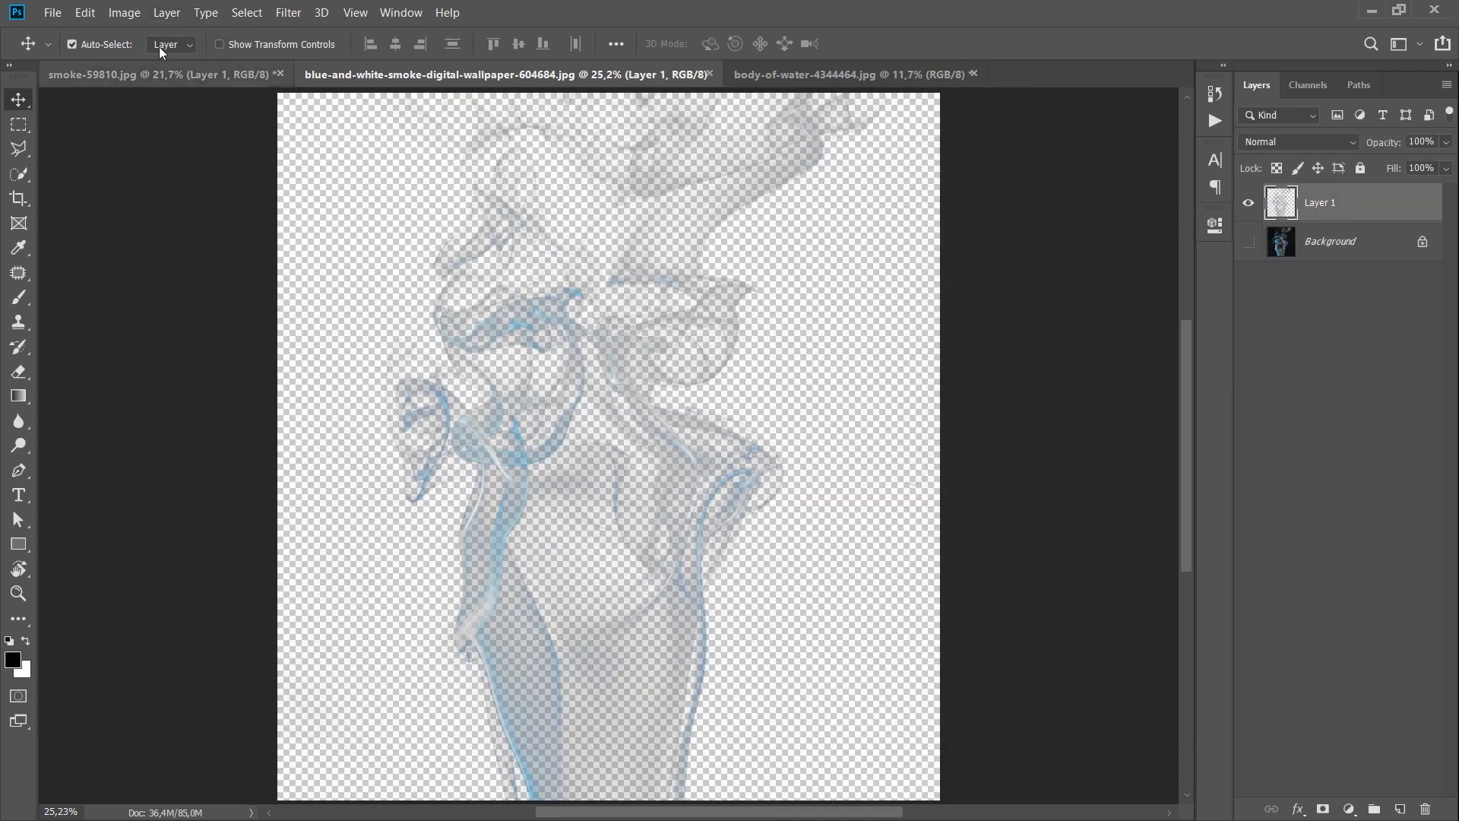
Step: Apply Remove Black Matte to Layer 1
{"action": "left_click", "coordinate": [167, 12]}
{"action": "mouse_move", "coordinate": [245, 749]}
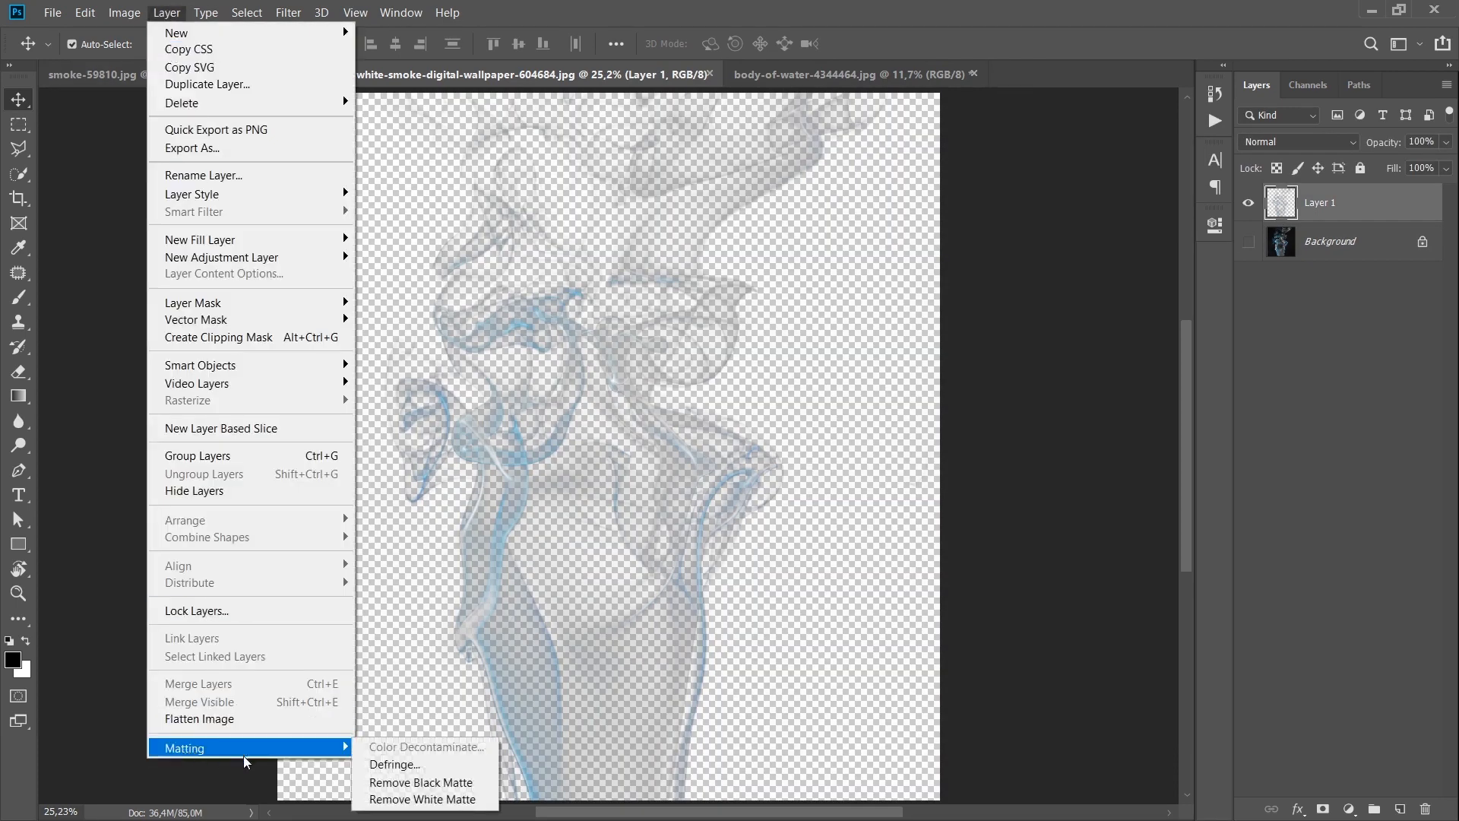
{"action": "left_click", "coordinate": [419, 781]}
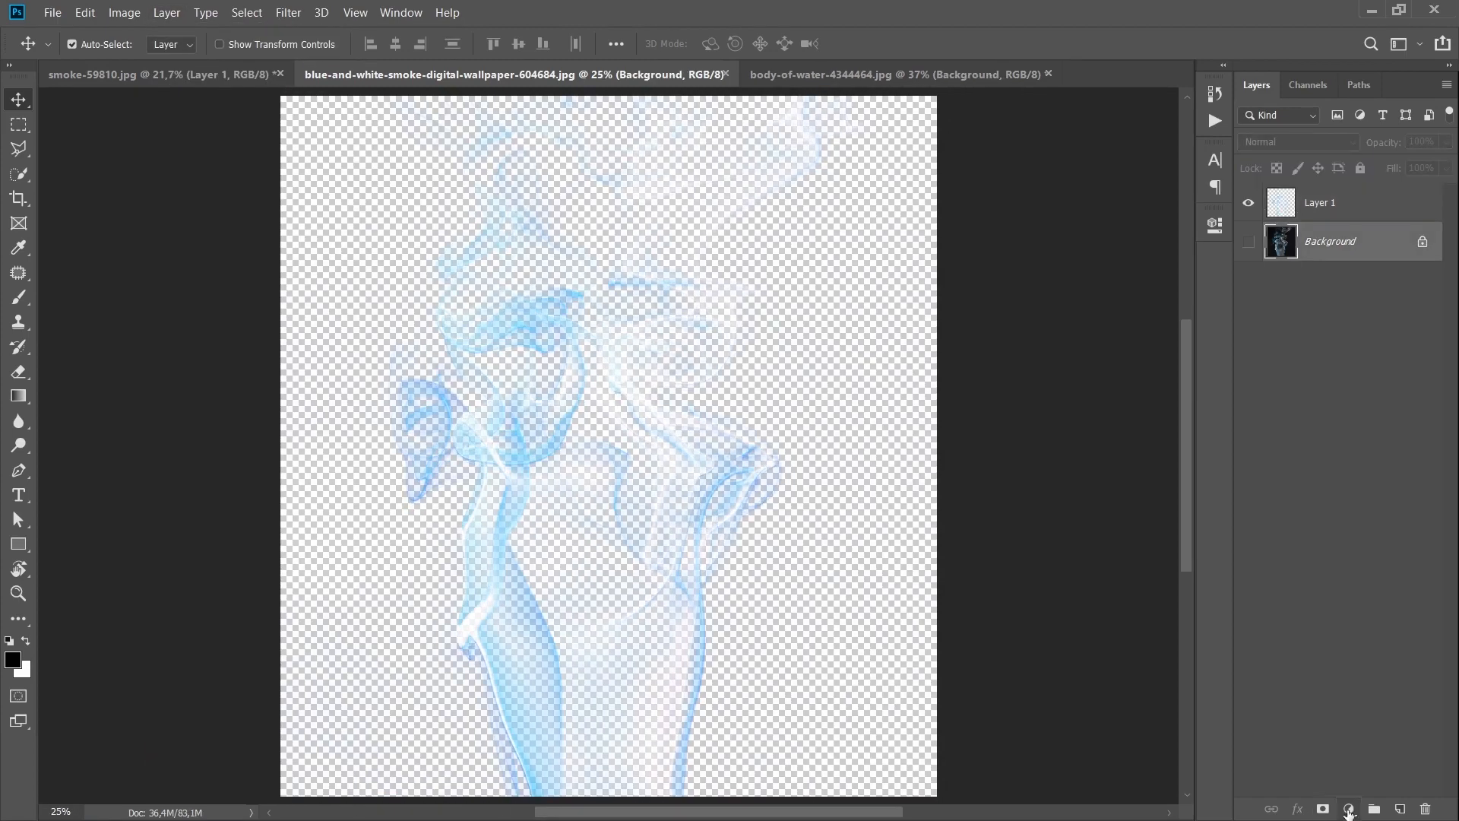
Step: Add a black Solid Color fill layer above the Background layer
{"action": "left_click", "coordinate": [1349, 809]}
{"action": "left_click", "coordinate": [1361, 471]}
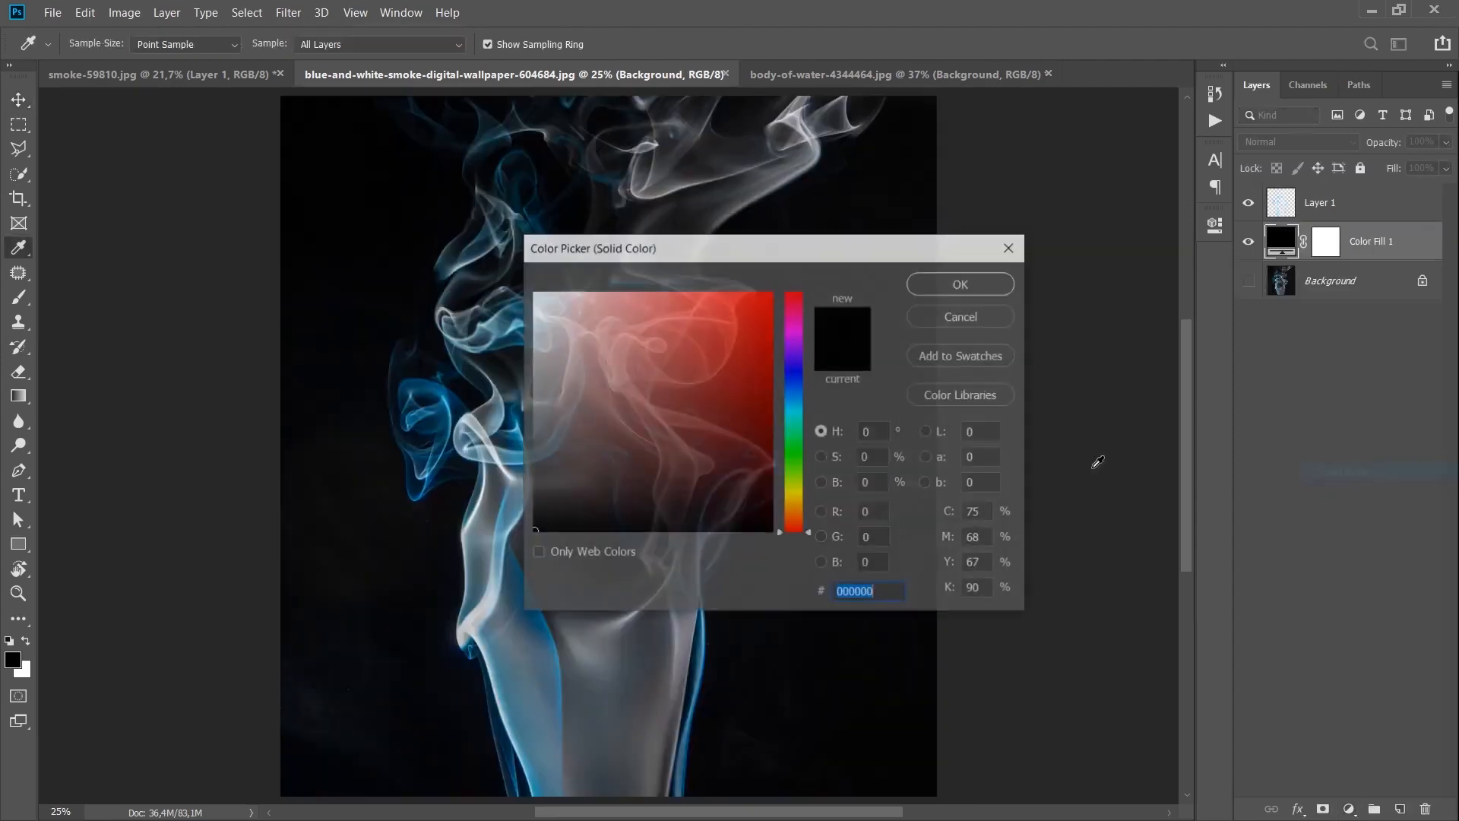
{"action": "left_click", "coordinate": [1190, 312]}
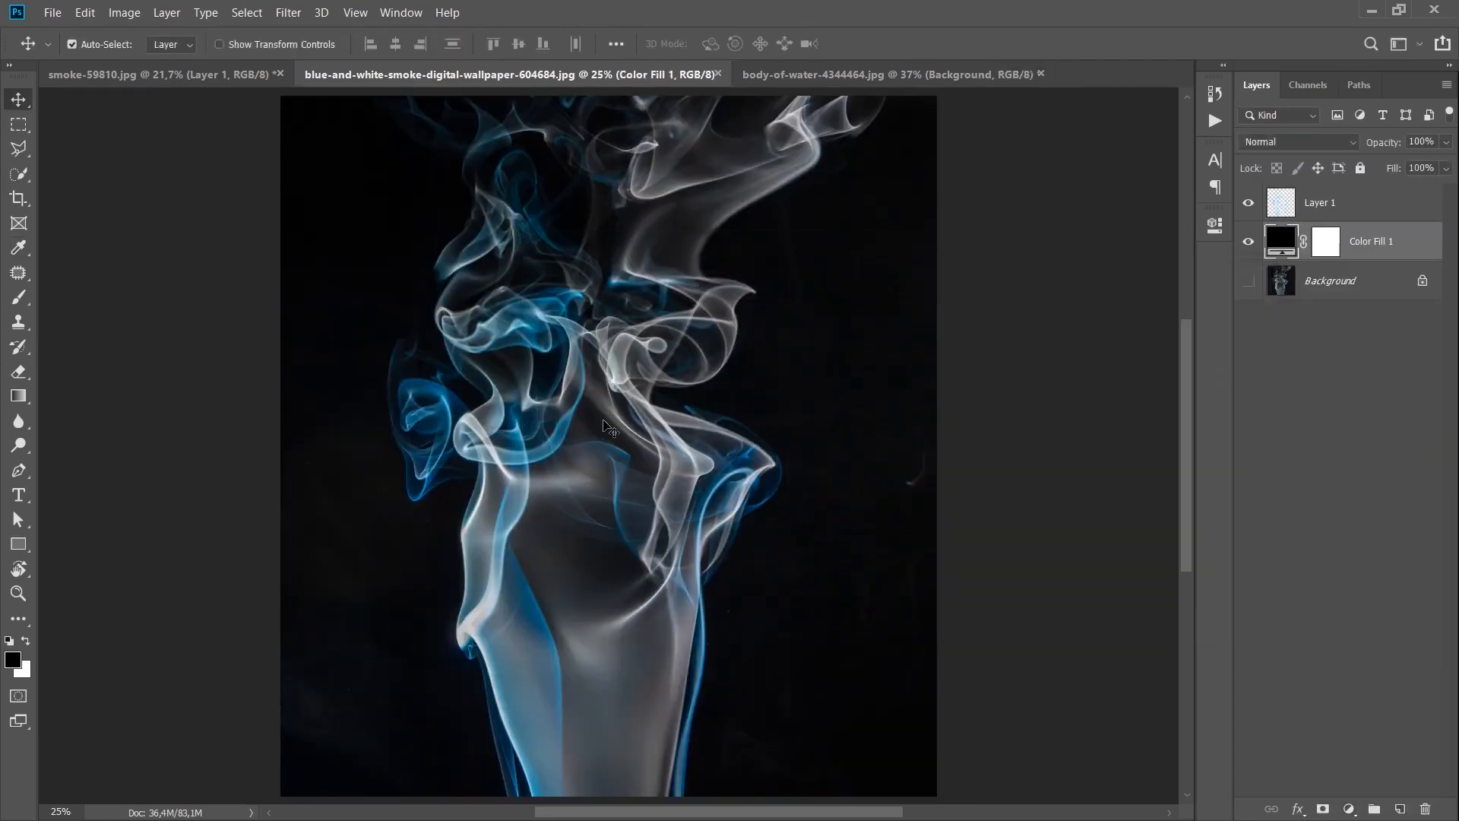
Step: Reopen the fill layer's color picker and pick a dark greyish-blue, 515059, as its color
{"action": "double_click", "coordinate": [1280, 240]}
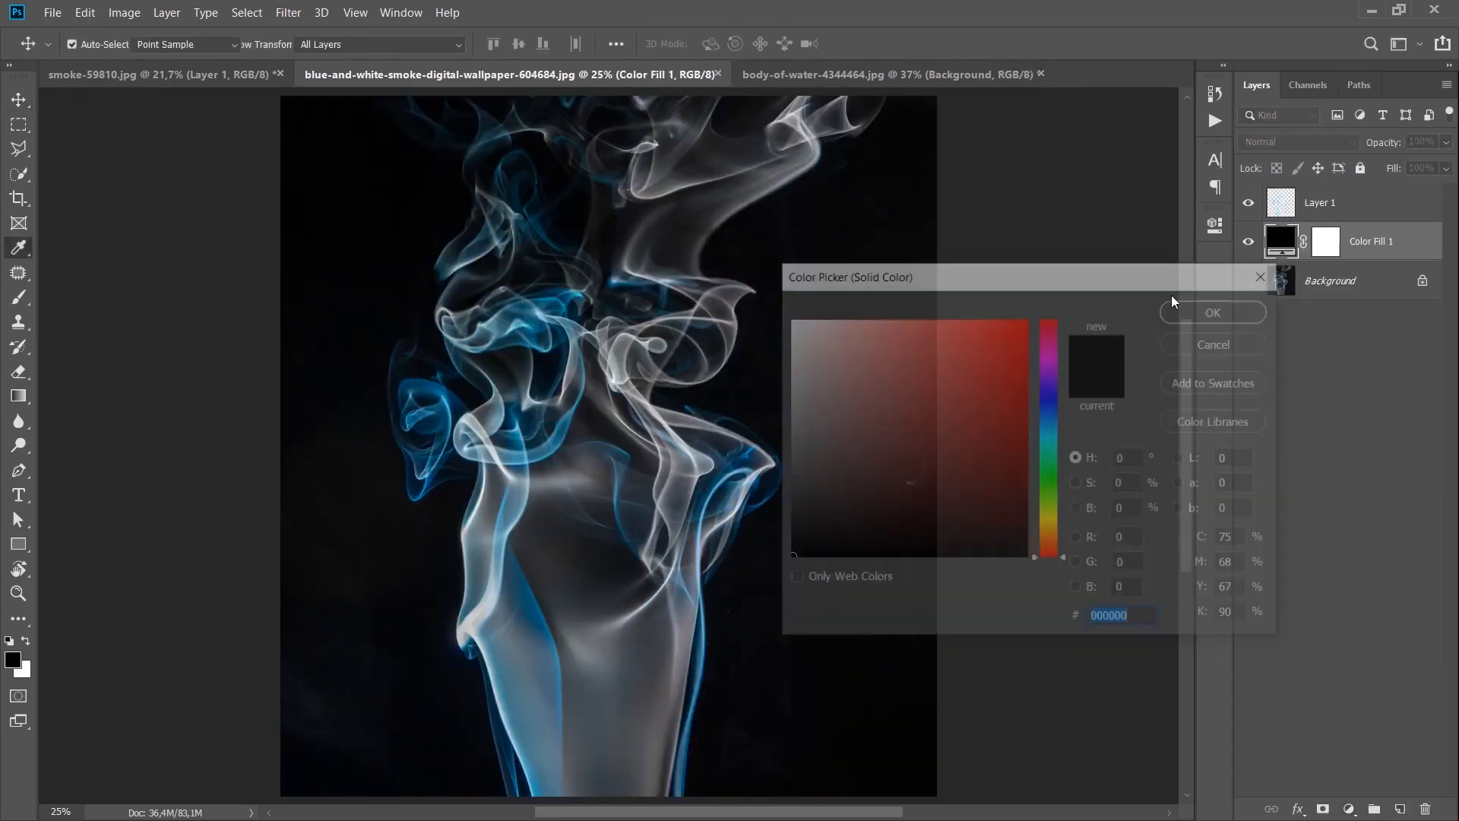
{"action": "left_click", "coordinate": [1003, 337]}
{"action": "mouse_move", "coordinate": [960, 397]}
{"action": "left_mouse_down"}
{"action": "mouse_move", "coordinate": [796, 487]}
{"action": "mouse_move", "coordinate": [714, 464]}
{"action": "mouse_move", "coordinate": [795, 509]}
{"action": "mouse_move", "coordinate": [780, 426]}
{"action": "mouse_move", "coordinate": [785, 511]}
{"action": "left_mouse_up"}
{"action": "left_click", "coordinate": [1058, 394]}
{"action": "mouse_move", "coordinate": [988, 393]}
{"action": "left_mouse_down"}
{"action": "mouse_move", "coordinate": [922, 446]}
{"action": "mouse_move", "coordinate": [945, 510]}
{"action": "mouse_move", "coordinate": [811, 475]}
{"action": "left_mouse_up"}
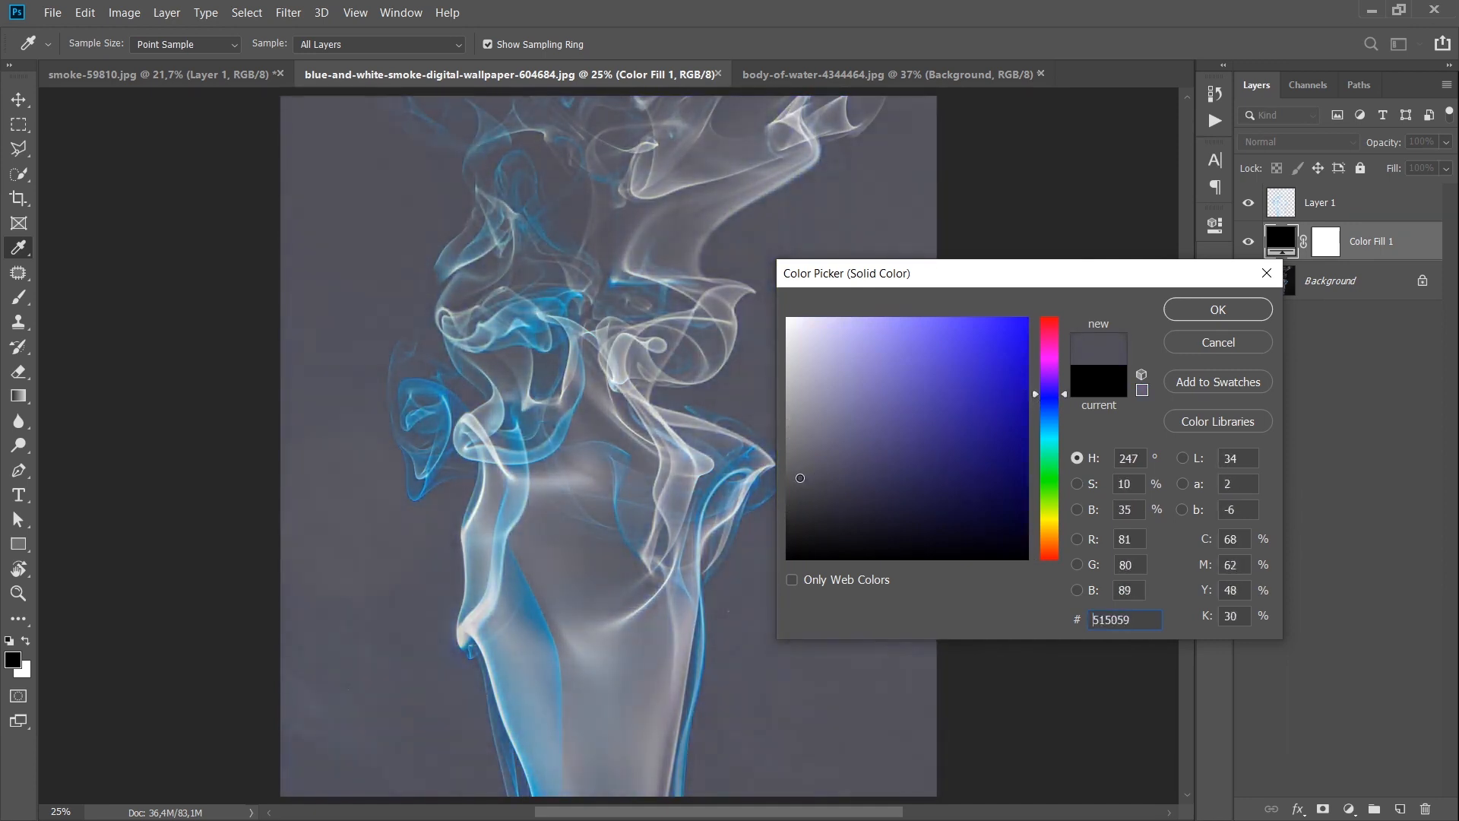